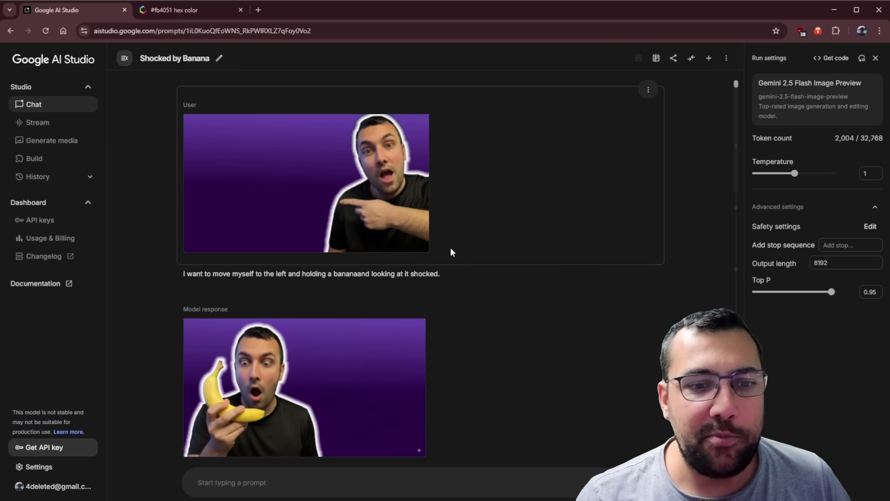
Scroll through the Shocked by Banana chat to review the thumbnail exchanges.
scroll(459, 249, down, 15)
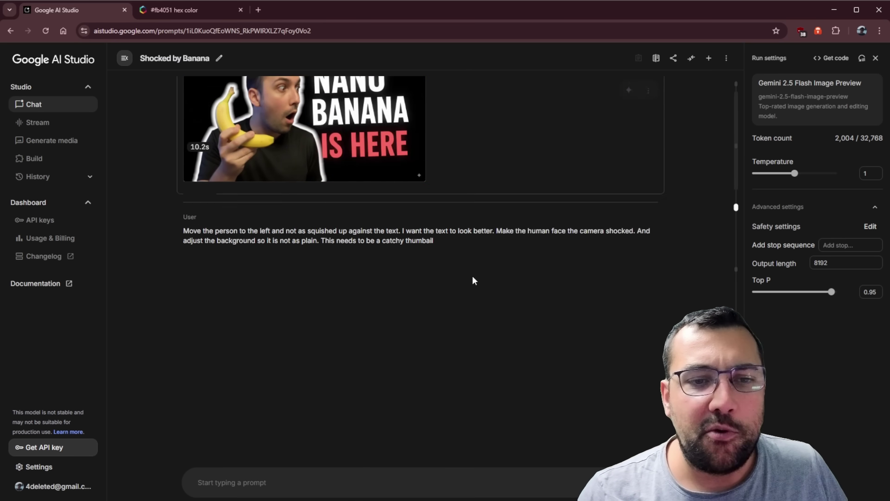
scroll(473, 277, down, 5)
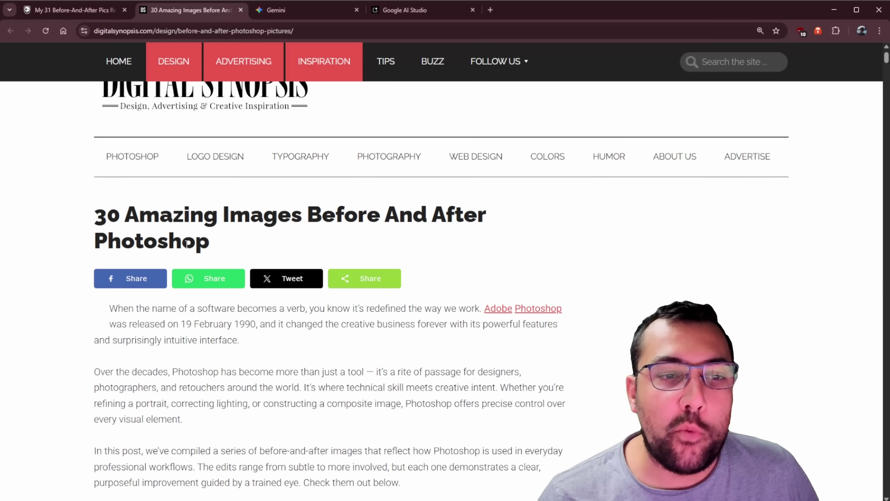
Select the '30 Amazing Images Before And After Photoshop' heading, then clear the selection.
drag(160, 216, 313, 216)
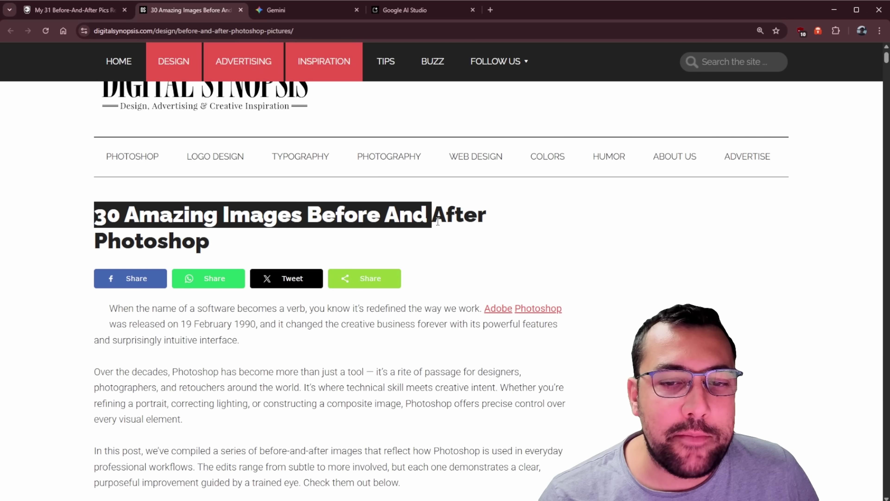
drag(438, 221, 333, 238)
click(334, 238)
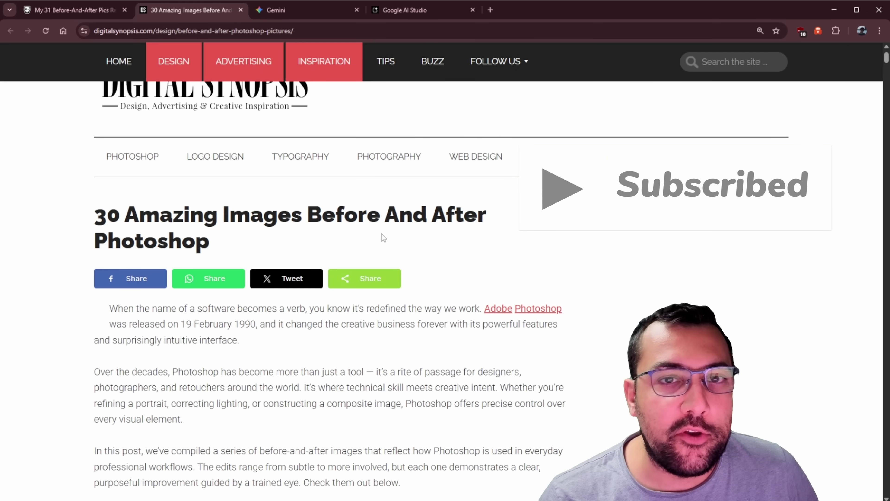
Scroll down to the car-and-couple example and bring up the Gemini chat analysing it.
scroll(381, 234, down, 10)
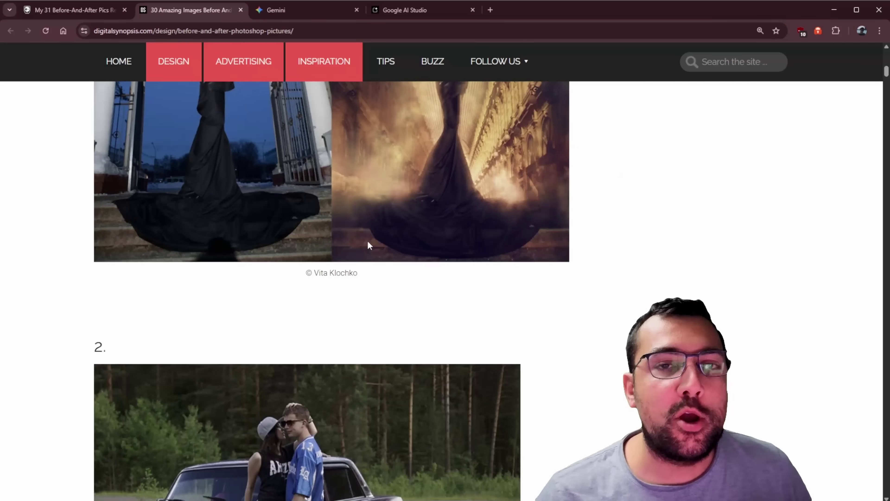
scroll(367, 241, down, 5)
scroll(367, 245, down, 1)
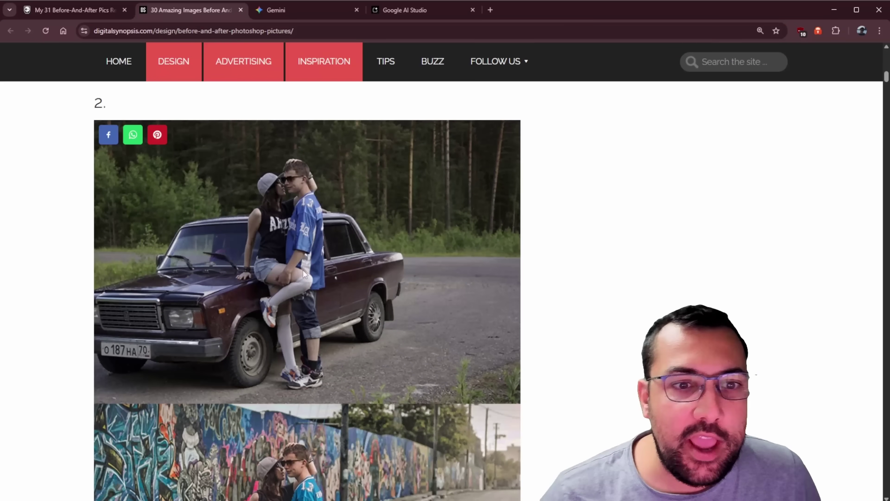
scroll(327, 287, down, 5)
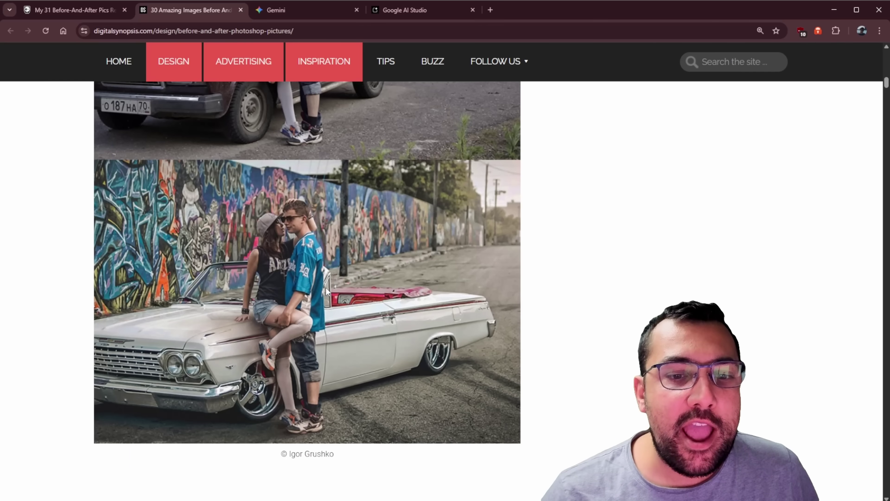
scroll(318, 315, up, 7)
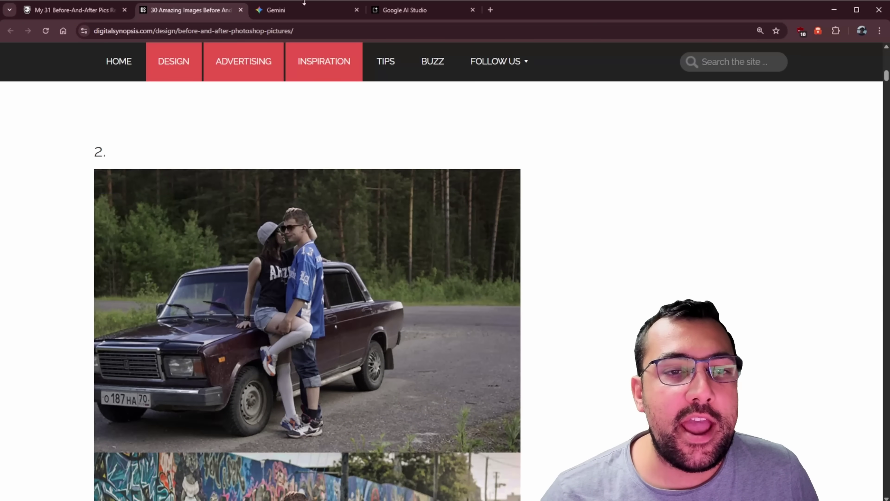
click(299, 12)
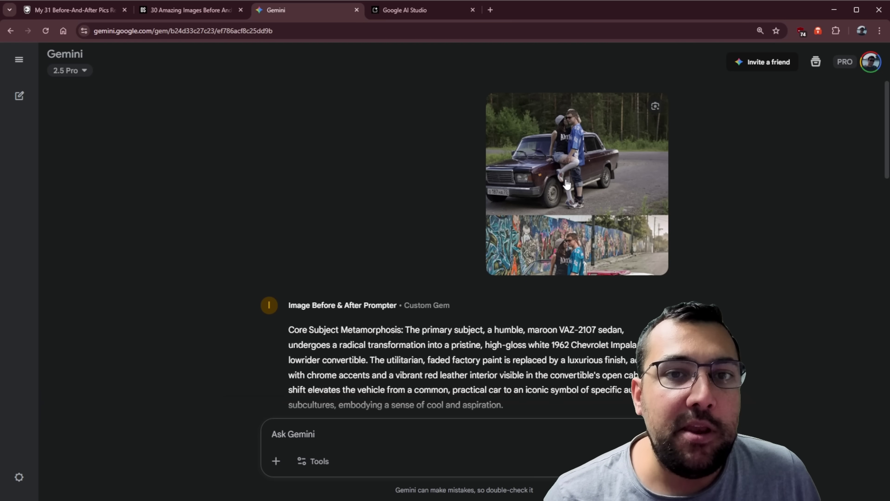
Enlarge the uploaded sedan before/after photo, then move to the AI Studio transformation chat.
click(577, 230)
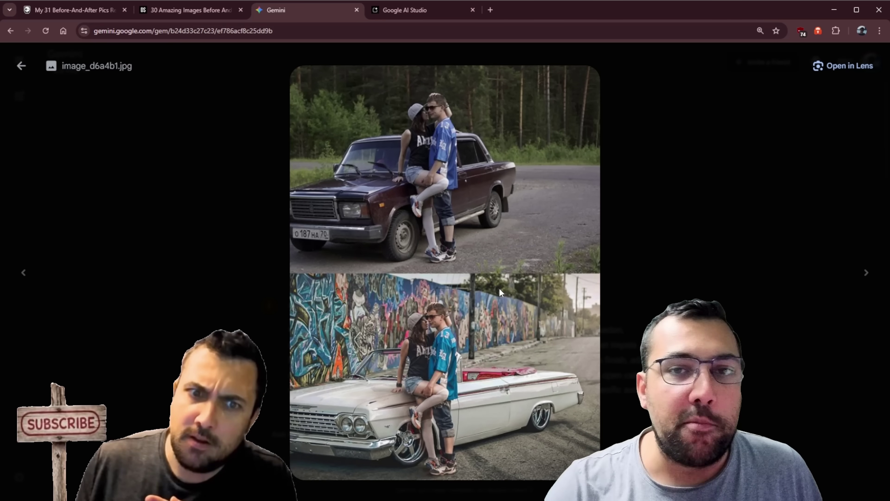
key(ctrl+Tab)
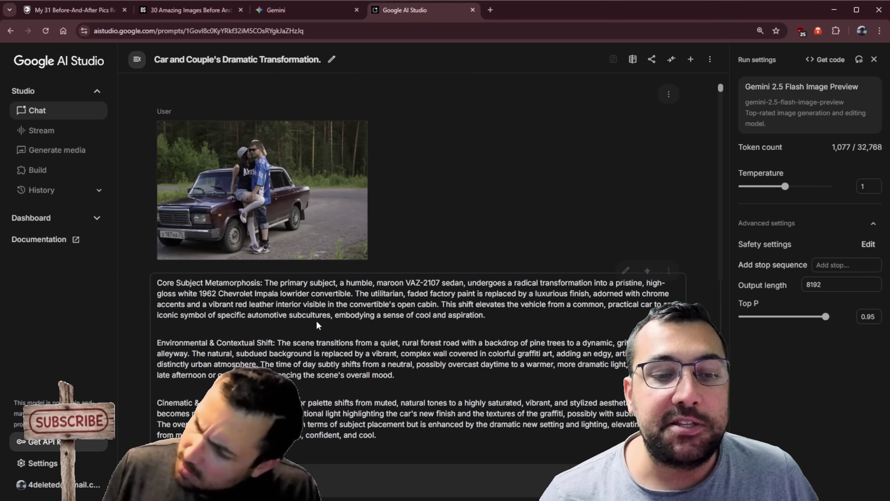
Open the generated white convertible image full-size and zoom out to see it whole.
scroll(318, 315, down, 3)
scroll(318, 315, down, 7)
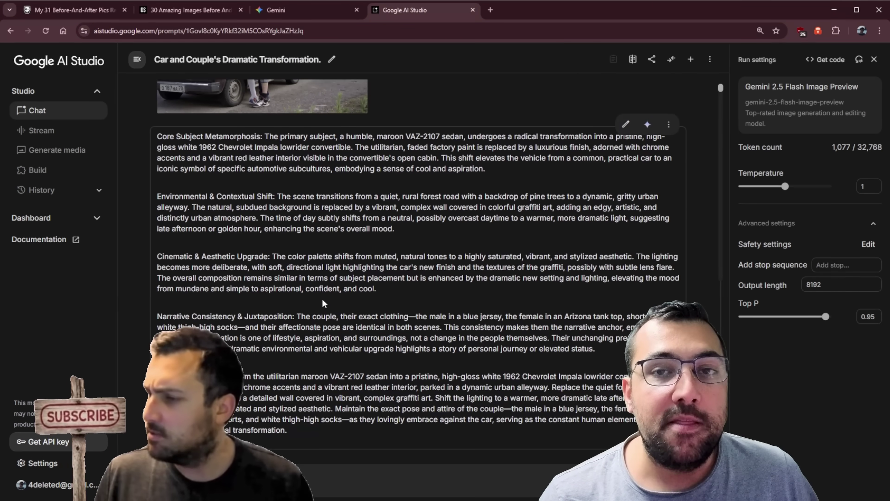
click(300, 347)
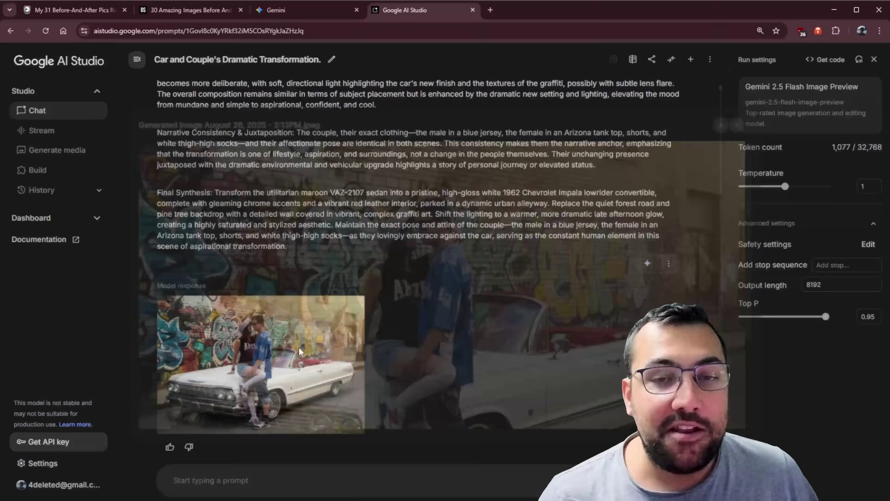
scroll(376, 293, up, 1)
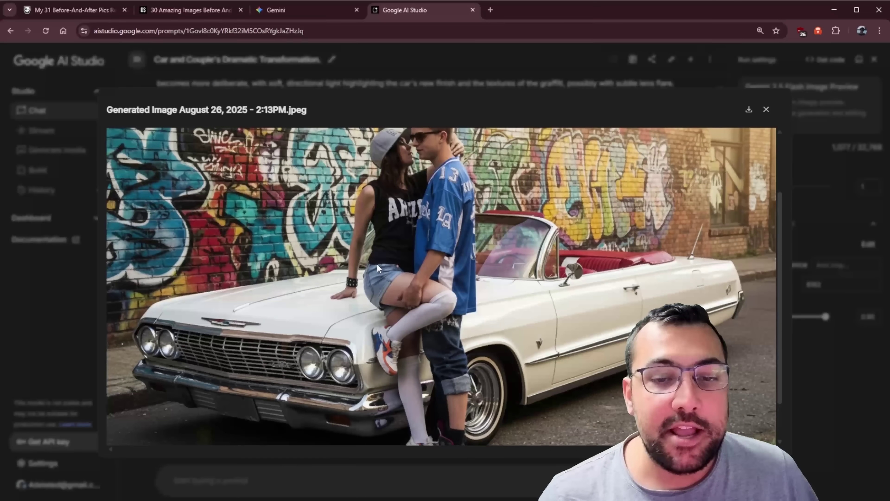
key(ctrl+minus)
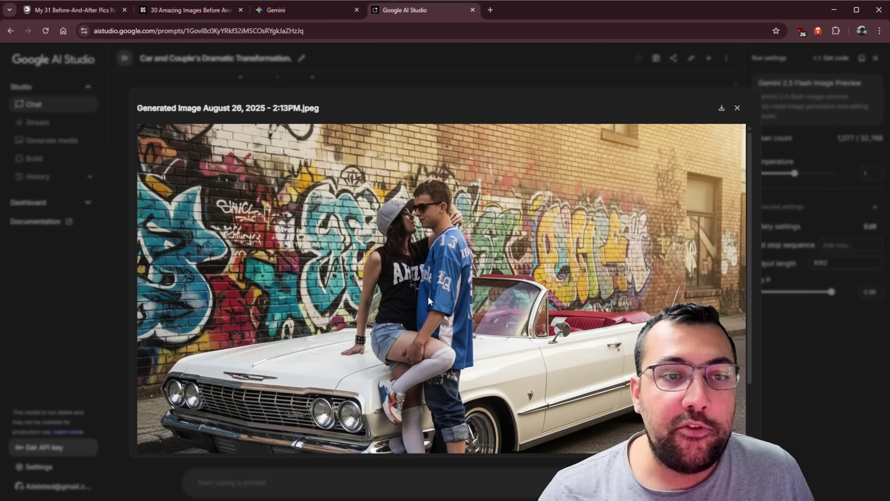
scroll(454, 354, down, 3)
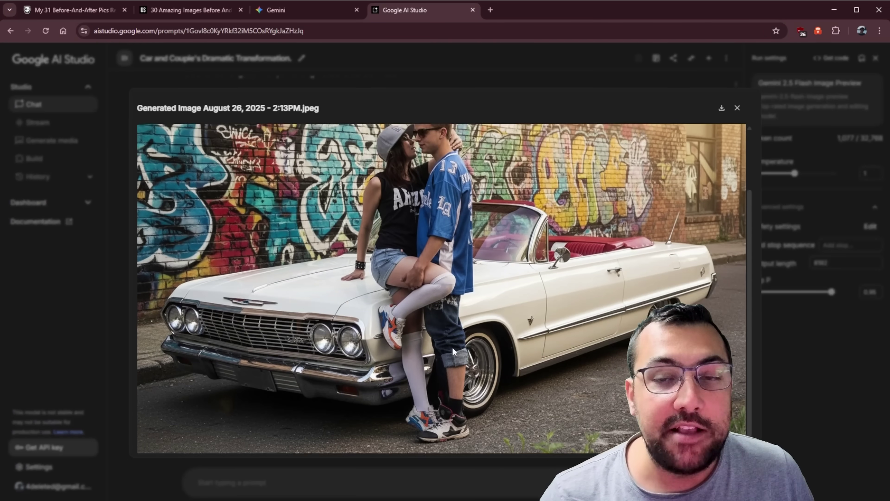
scroll(454, 354, up, 3)
Compare the generated convertible against the original graffiti car photo in the article.
click(201, 13)
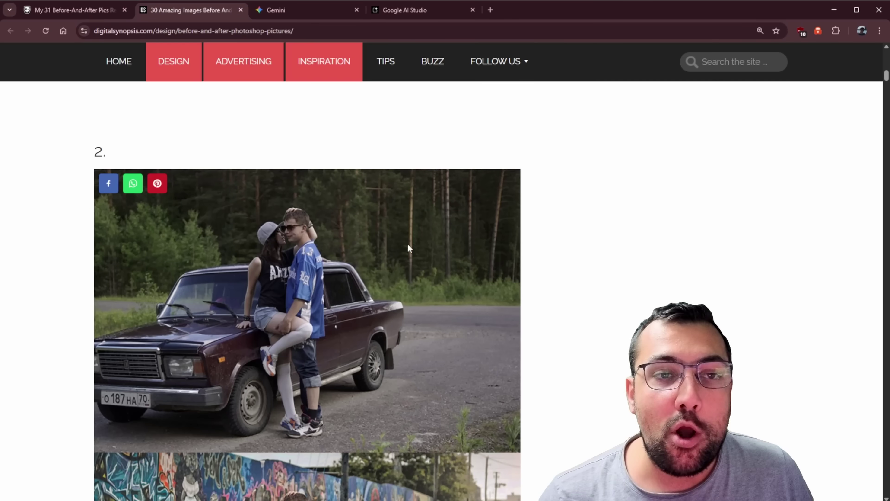
scroll(408, 243, down, 10)
scroll(378, 271, up, 2)
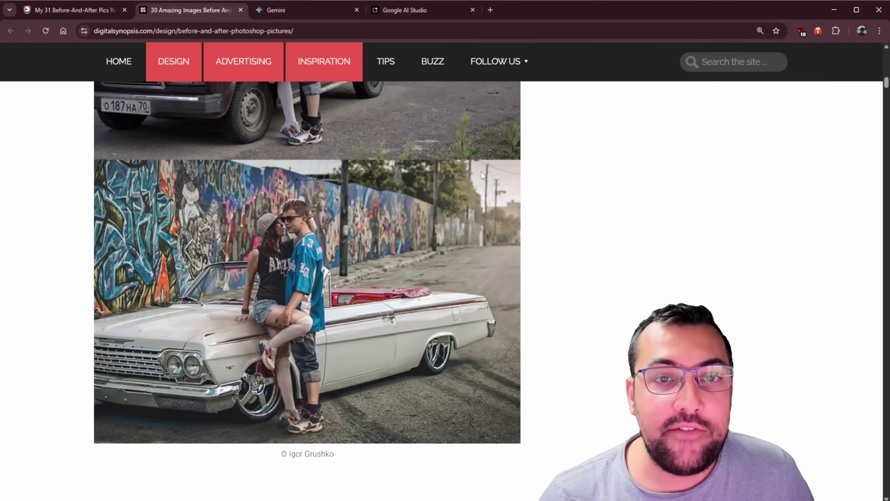
click(434, 14)
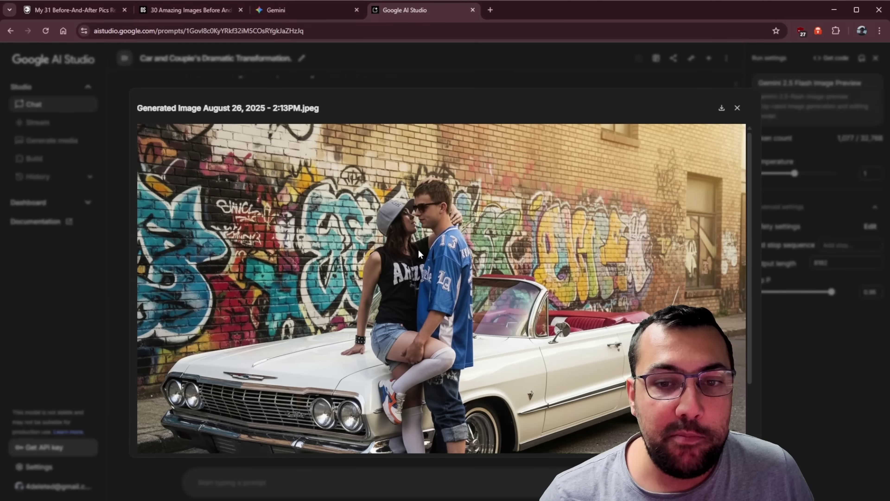
scroll(420, 254, down, 2)
click(204, 14)
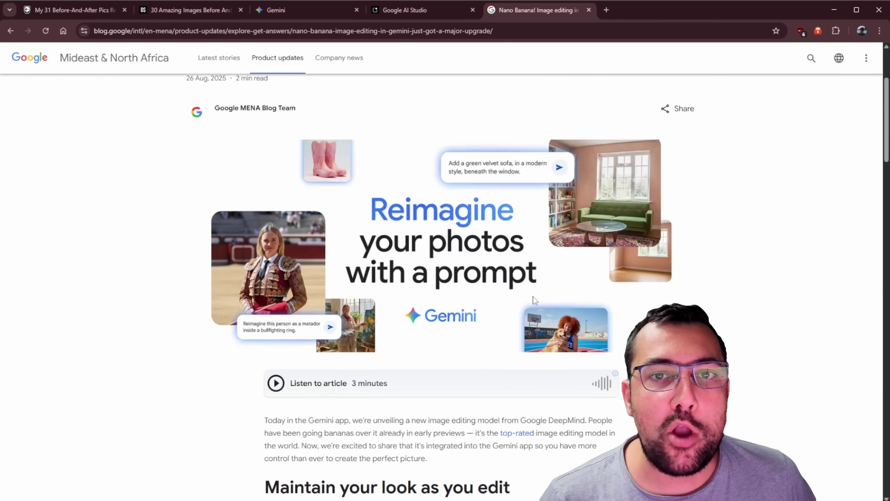
Scroll the Nano Banana post and highlight the 'Maintain your look as you edit' heading.
scroll(474, 247, down, 5)
scroll(473, 245, down, 3)
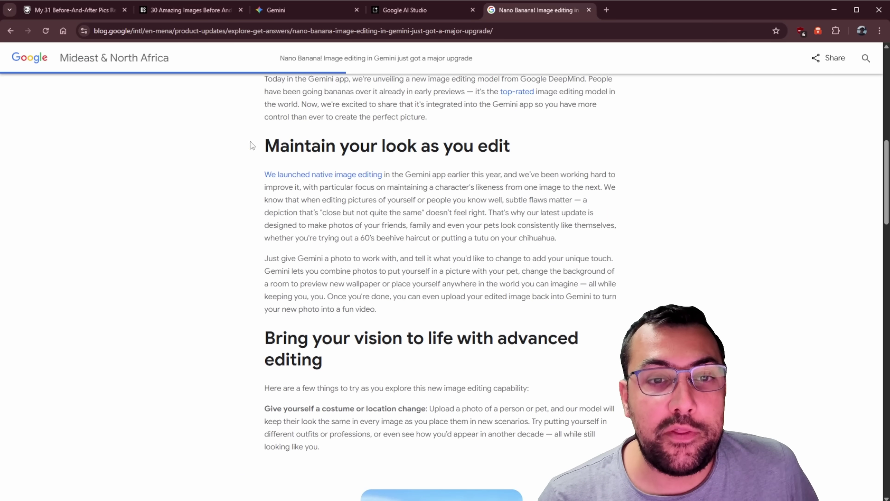
drag(252, 143, 510, 146)
click(530, 184)
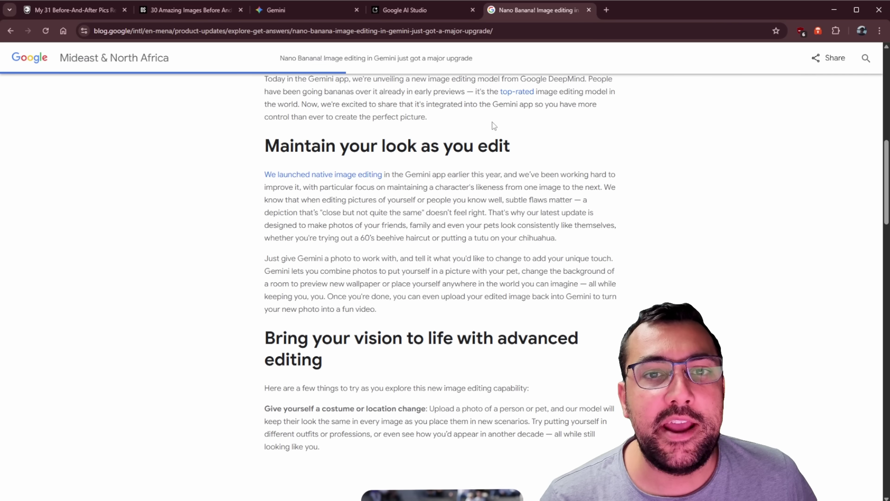
Compare the generated car-and-couple image with the original photo again, then return to the blog.
click(406, 11)
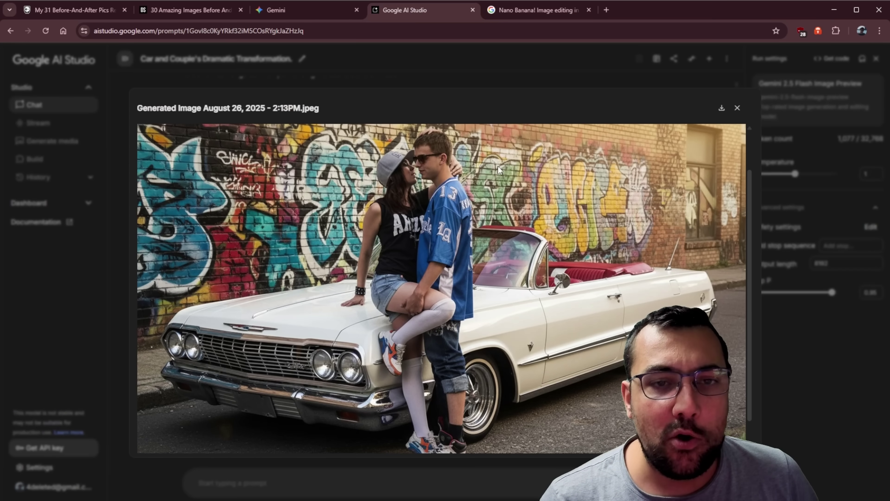
click(220, 9)
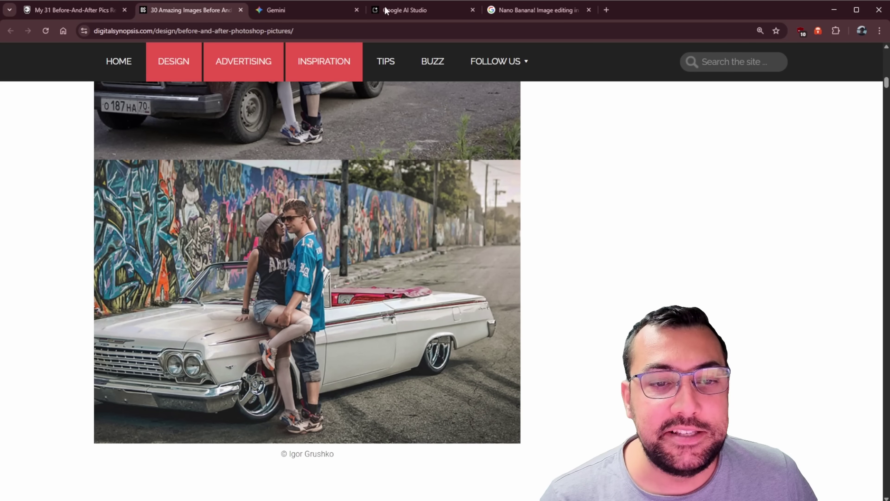
click(393, 11)
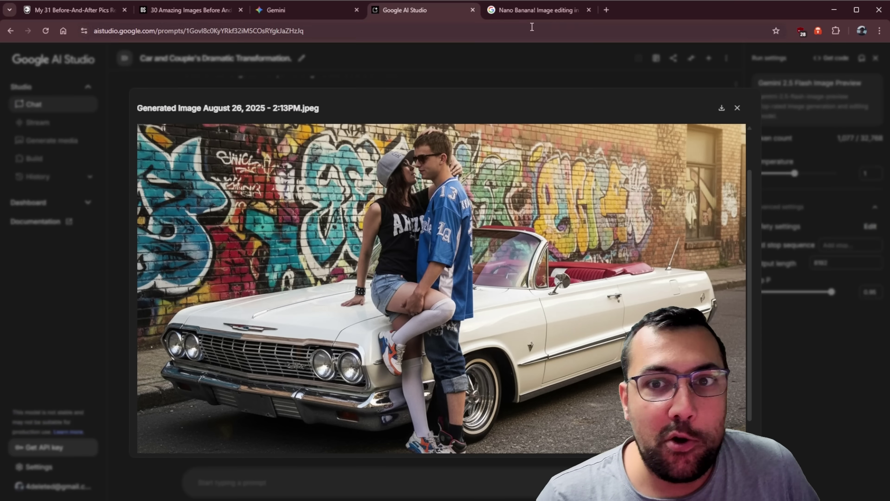
click(537, 10)
Scroll further down through the Nano Banana blog post.
scroll(549, 298, down, 5)
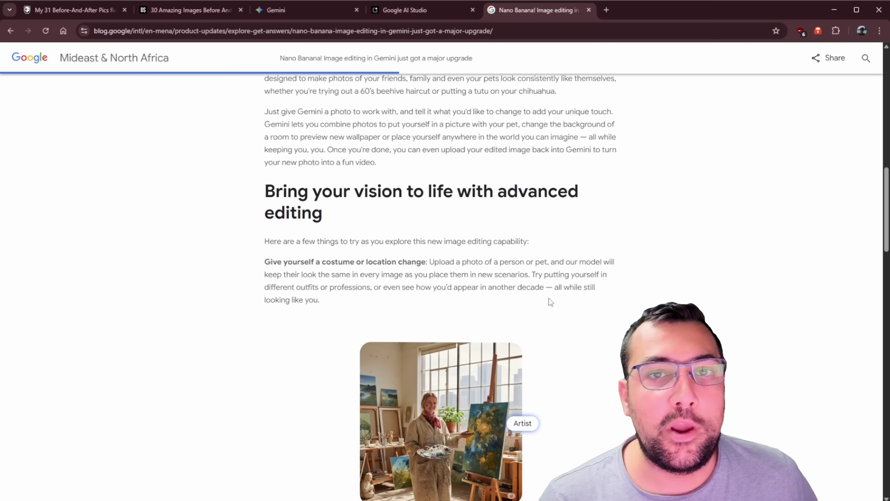
scroll(549, 298, down, 1)
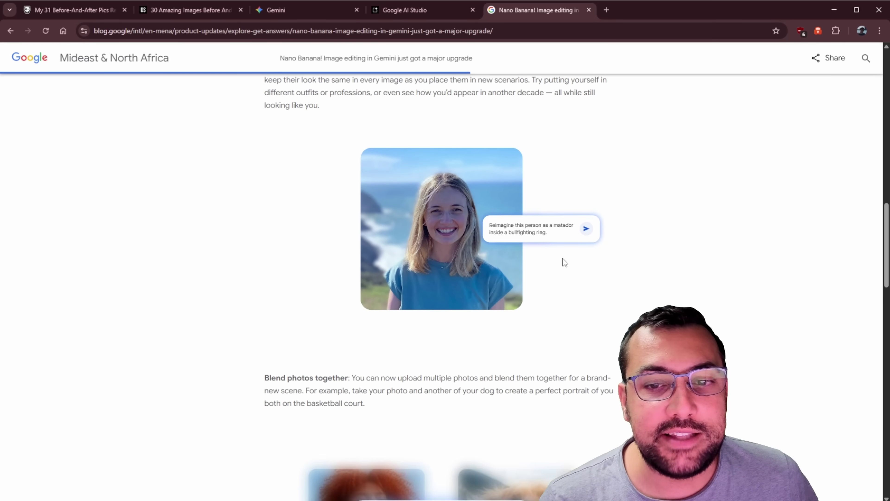
scroll(564, 262, down, 7)
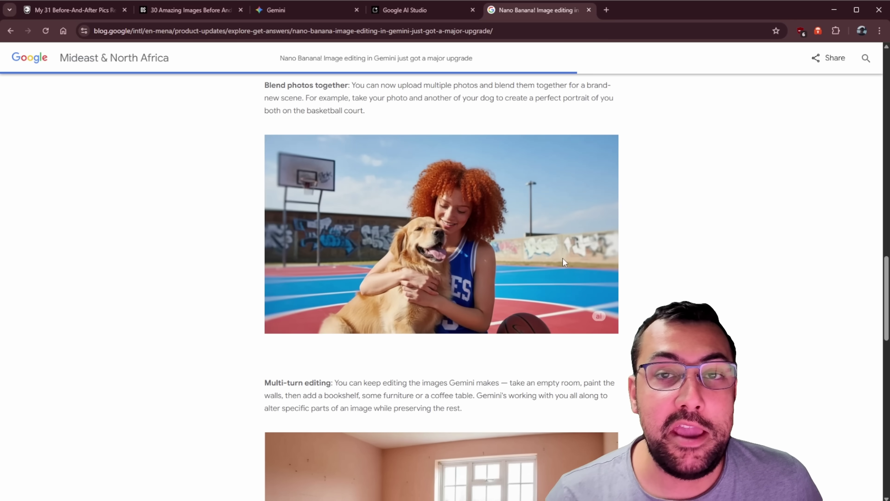
scroll(599, 258, down, 1)
scroll(598, 261, down, 4)
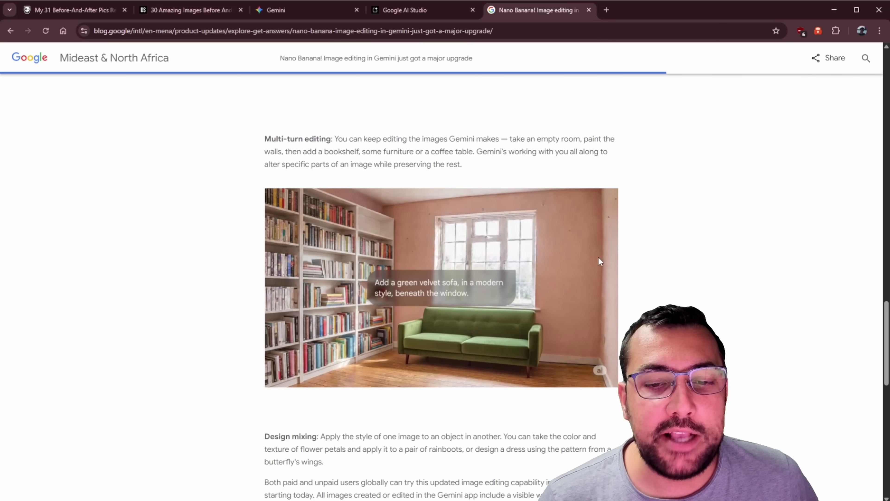
Close the Nano Banana article and screenshot both levitation before-and-after photos.
key(ctrl+w)
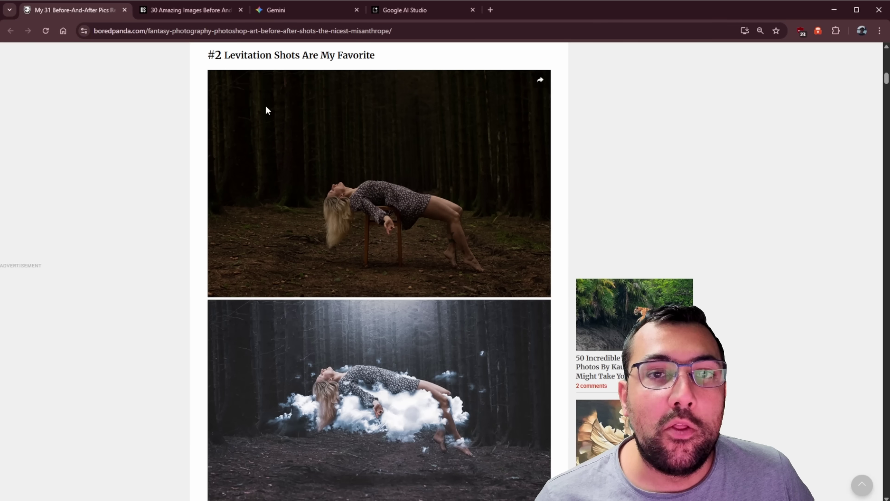
key(super+shift+s)
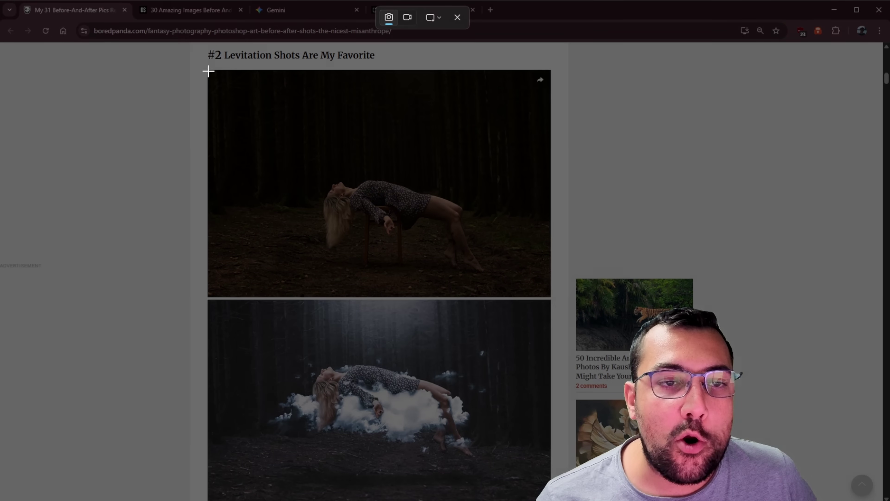
drag(208, 71, 550, 500)
Paste the levitation screenshot into a new Image Before & After Prompter gem chat in Gemini.
click(284, 9)
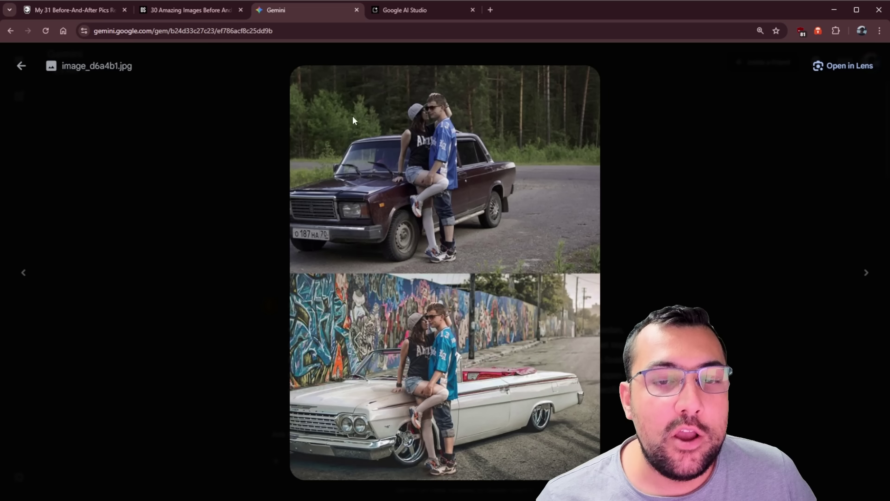
click(20, 64)
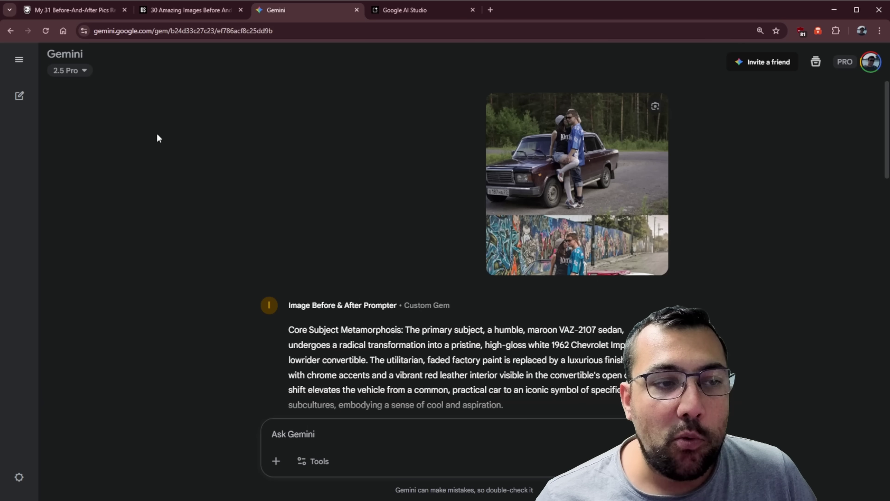
key(ctrl+shift+o)
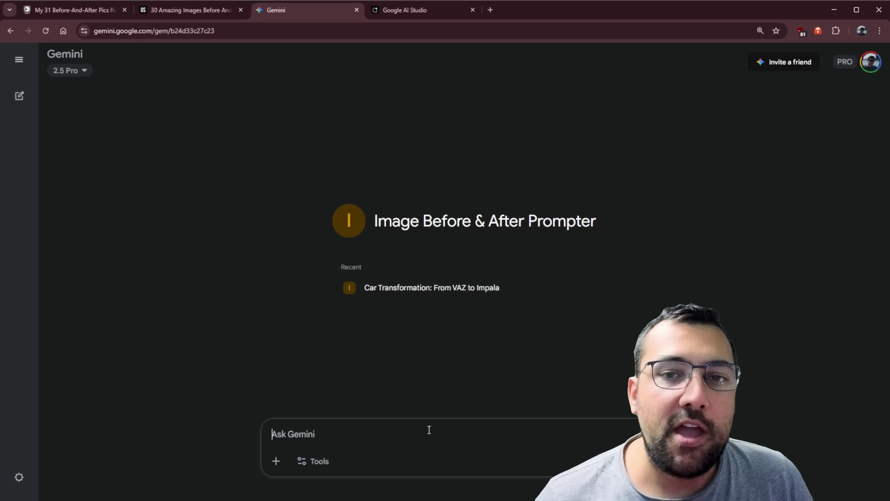
key(ctrl+v)
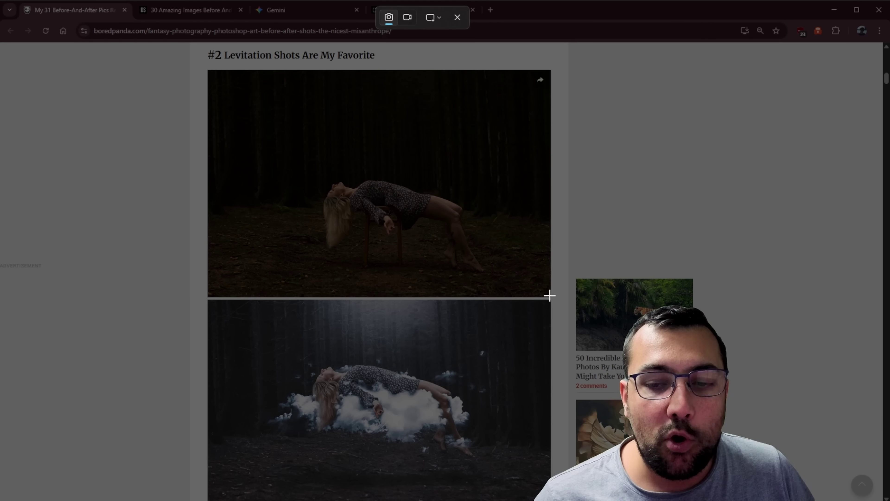
Screenshot only the original forest stool photo and start a new empty AI Studio chat.
drag(550, 296, 210, 85)
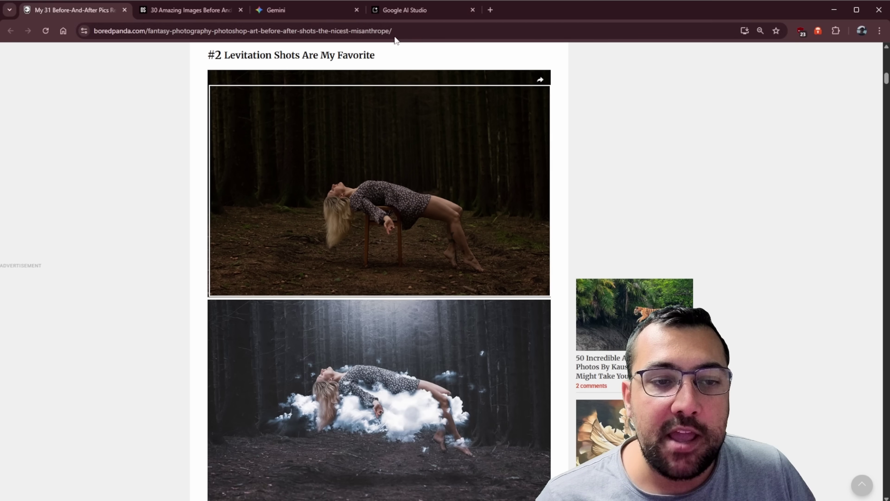
click(433, 8)
click(475, 80)
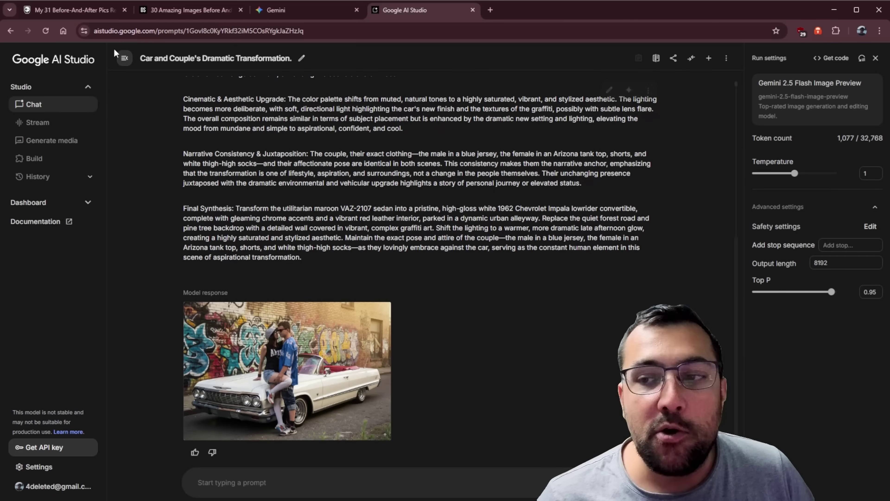
click(69, 105)
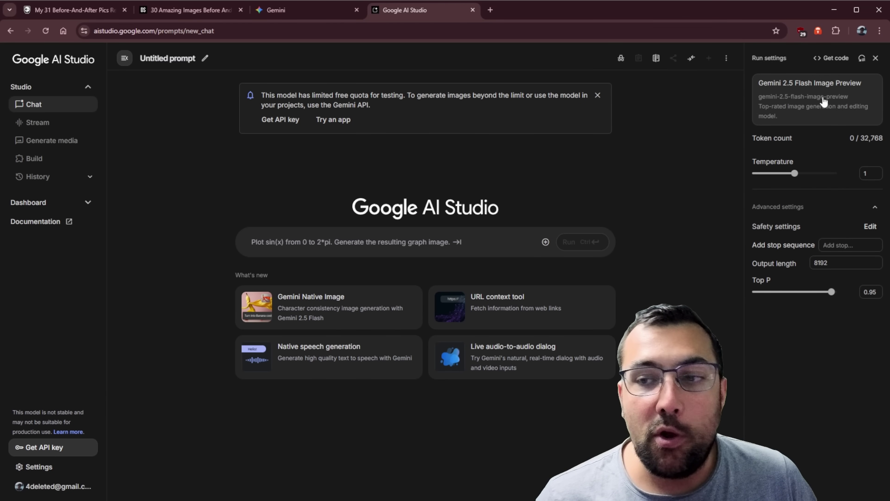
Select Gemini 2.5 Flash Image Preview as the model, filtering the list to image models.
click(817, 107)
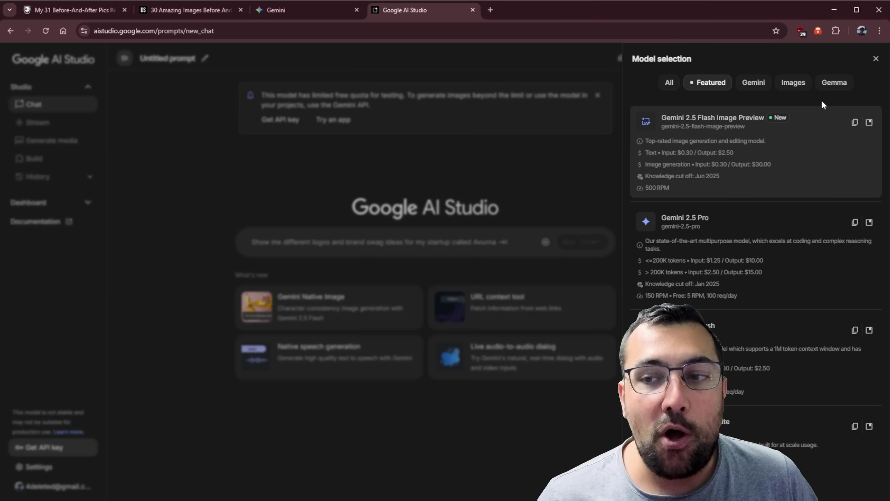
click(671, 83)
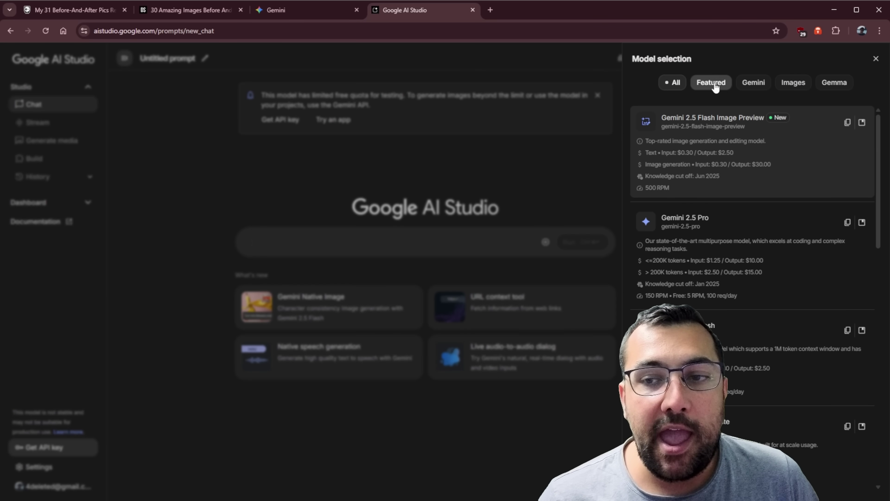
click(794, 83)
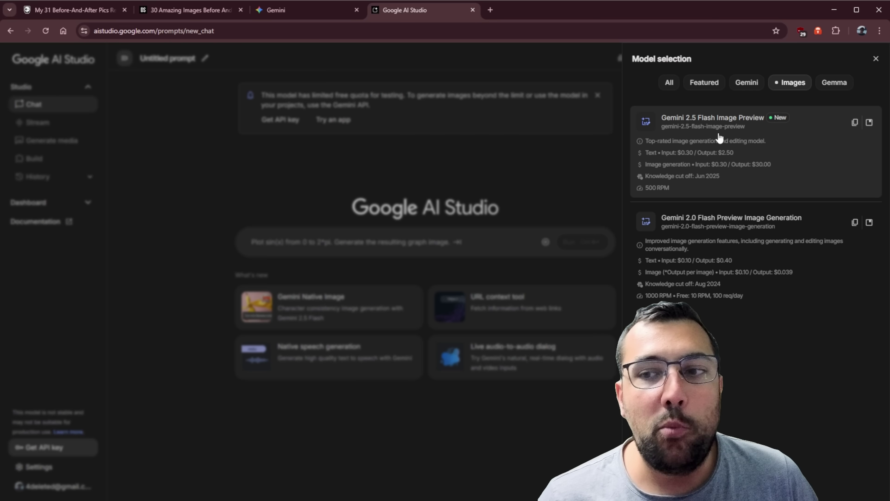
click(729, 135)
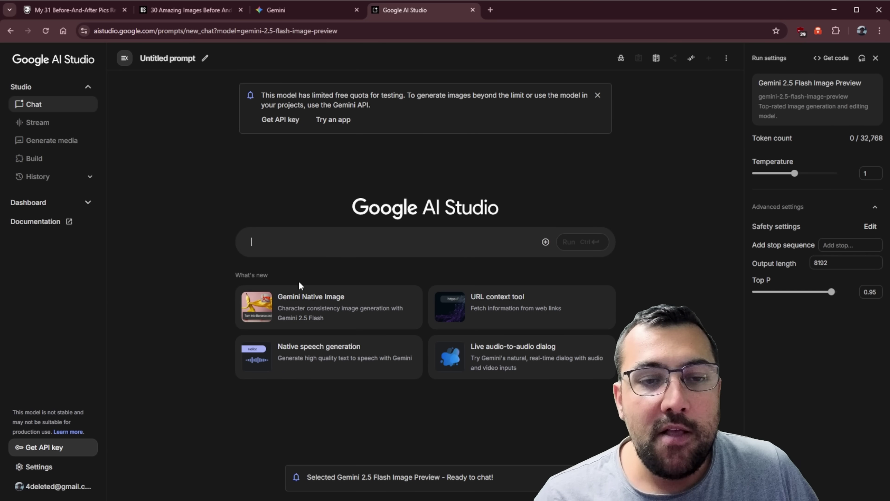
Combine the forest stool photo with Gemini's transformation description as the prompt and run it.
key(ctrl+v)
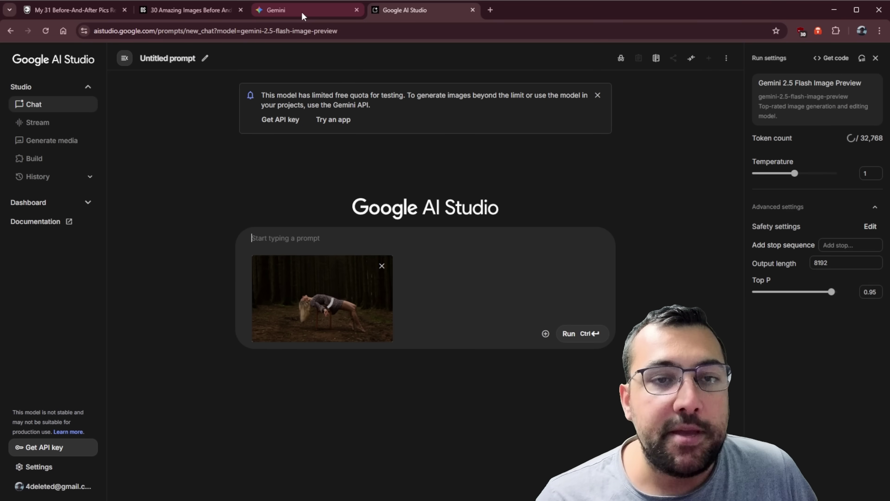
click(302, 12)
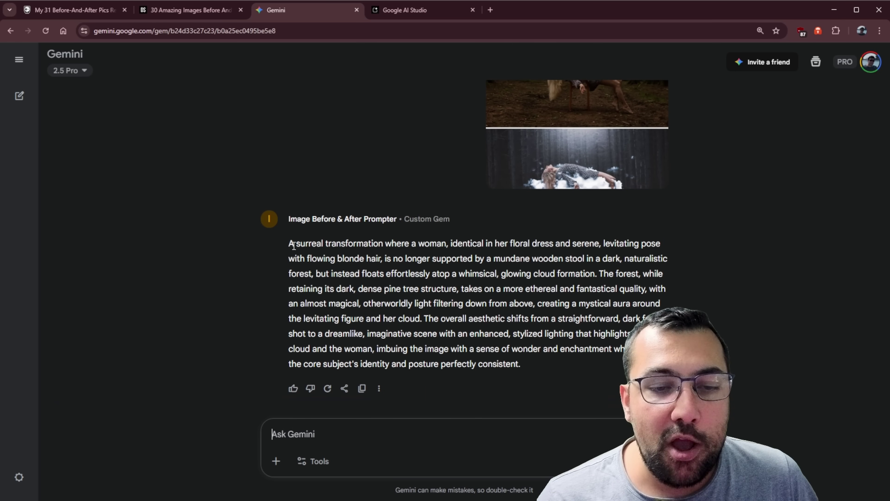
drag(291, 244, 577, 359)
key(ctrl+c)
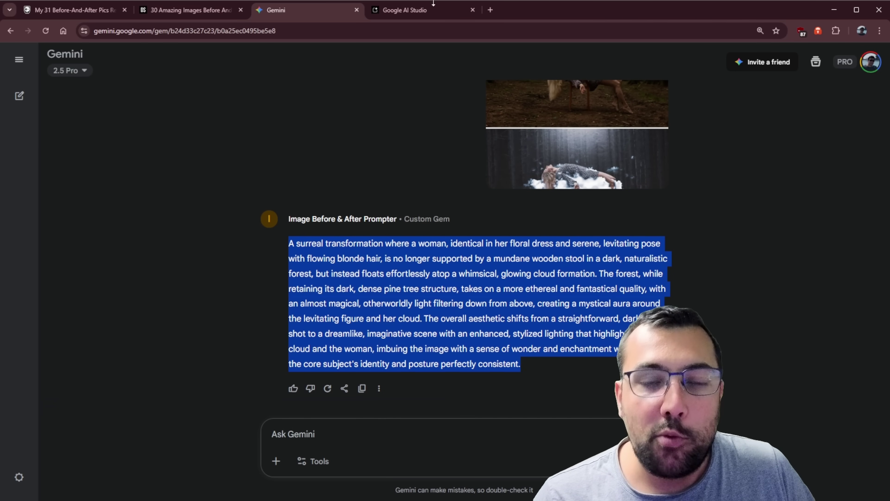
click(405, 9)
key(ctrl+v)
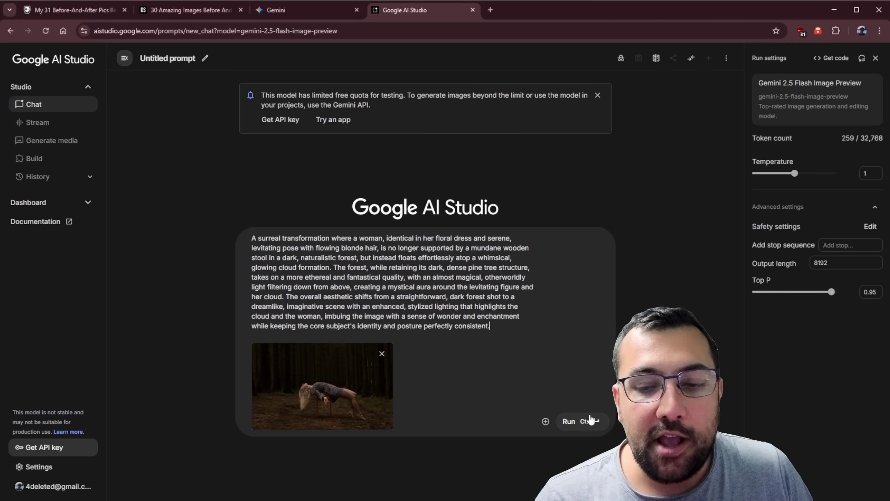
click(568, 422)
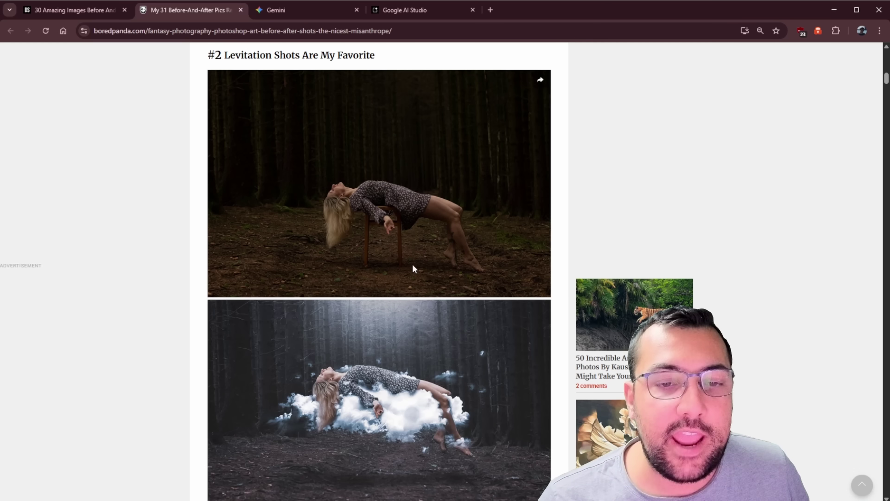
scroll(413, 267, down, 3)
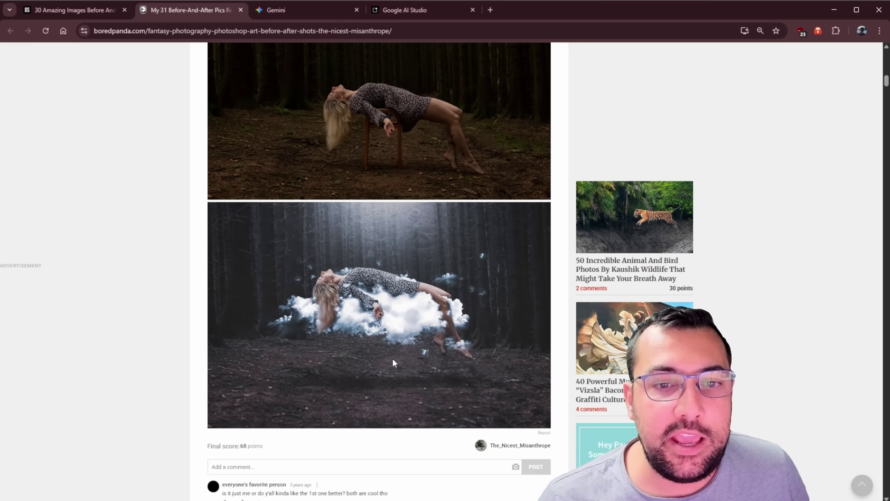
View the generated glowing-cloud forest image at full size.
click(435, 9)
click(459, 300)
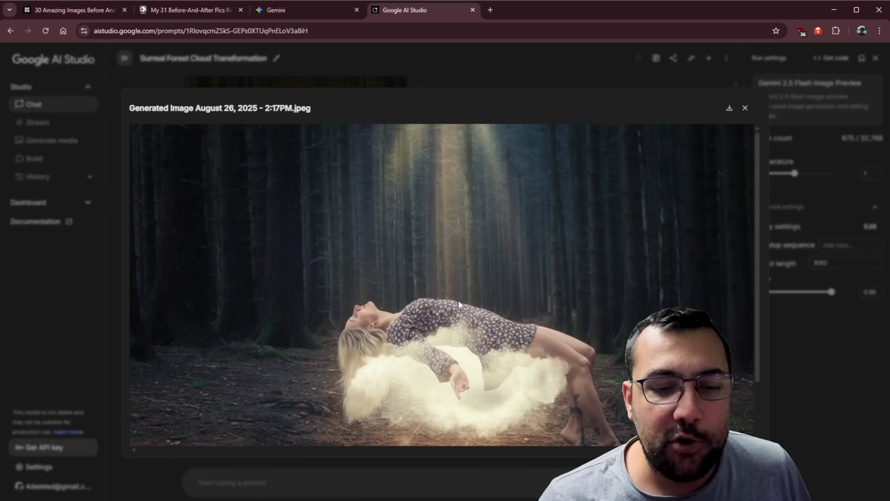
scroll(463, 291, down, 2)
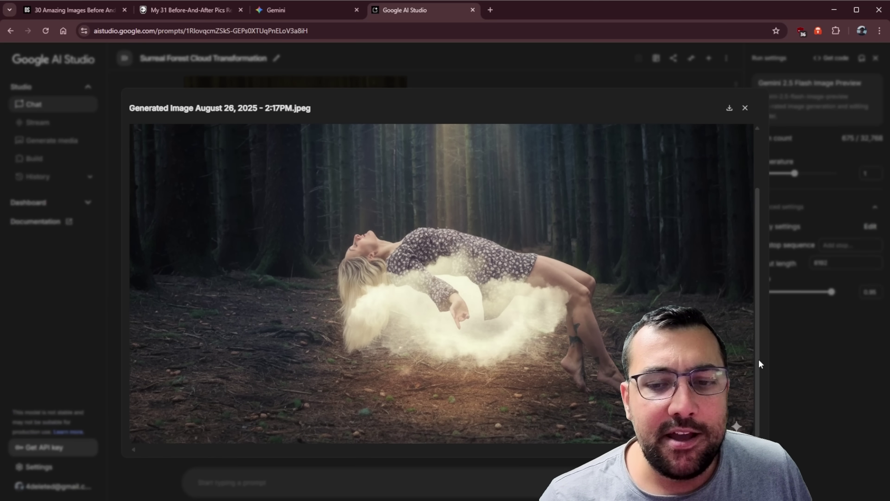
click(782, 349)
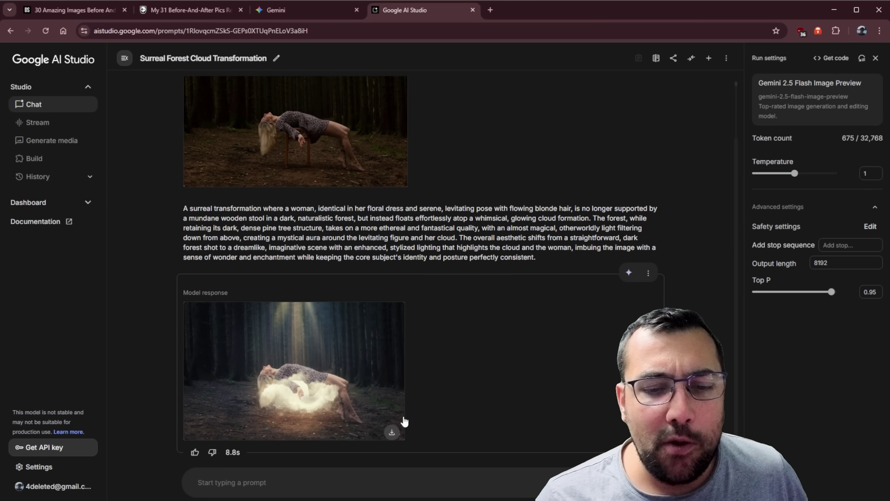
Request a more realistic levitation on white fog and enlarge the regenerated image.
key(ctrl+v)
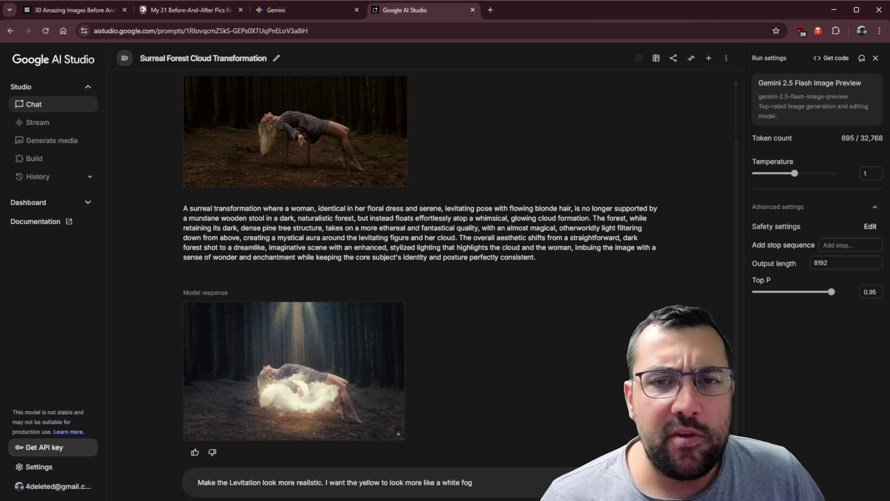
key(ctrl+Return)
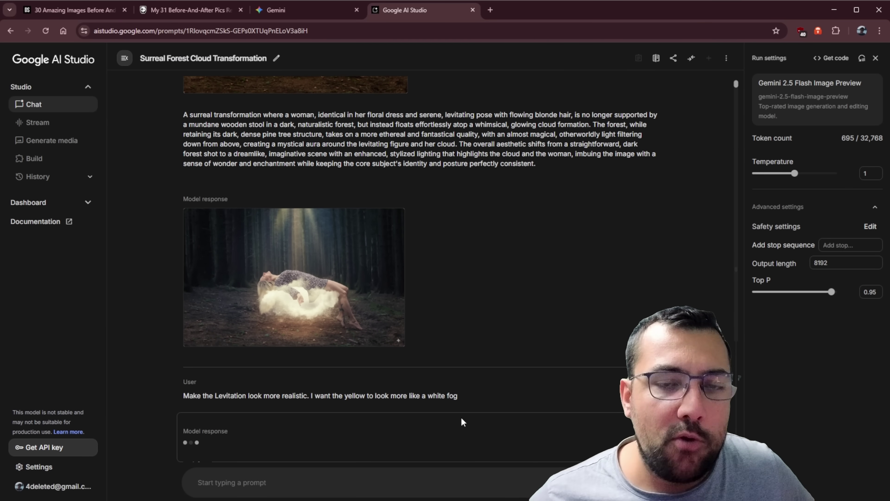
scroll(351, 386, down, 1)
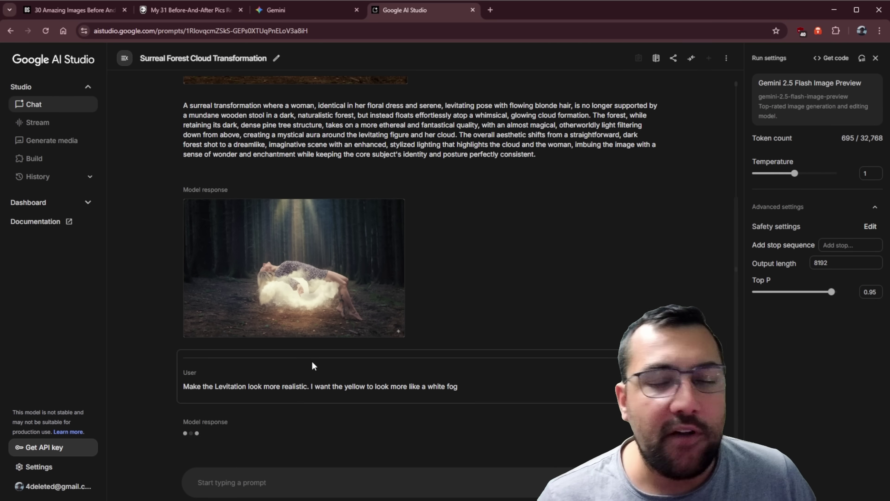
click(290, 382)
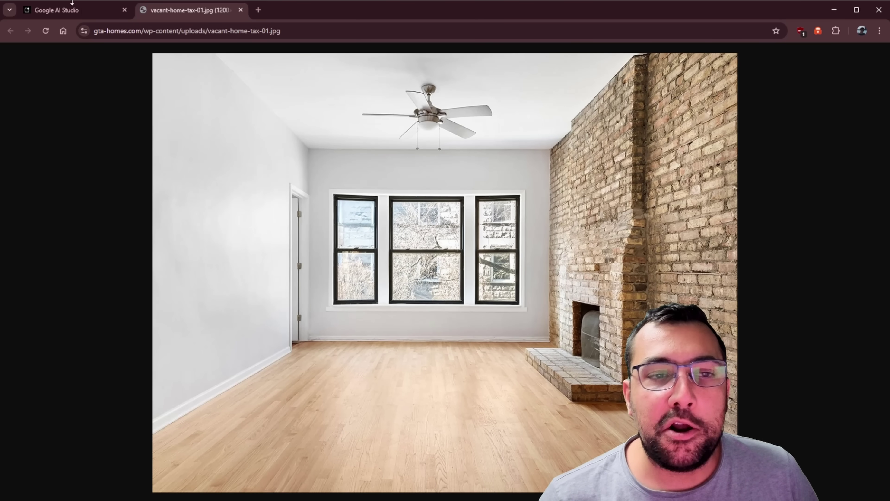
Add a TV and sofa request alongside the empty fireplace room photo and run it.
key(ctrl+shift+Tab)
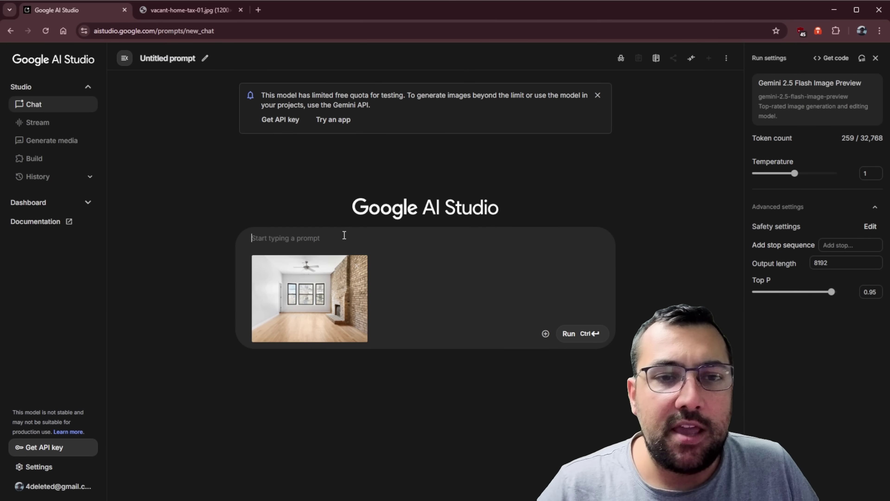
text(Add a tv above the fireplace centered and a comfy sofa against the wall on the other side)
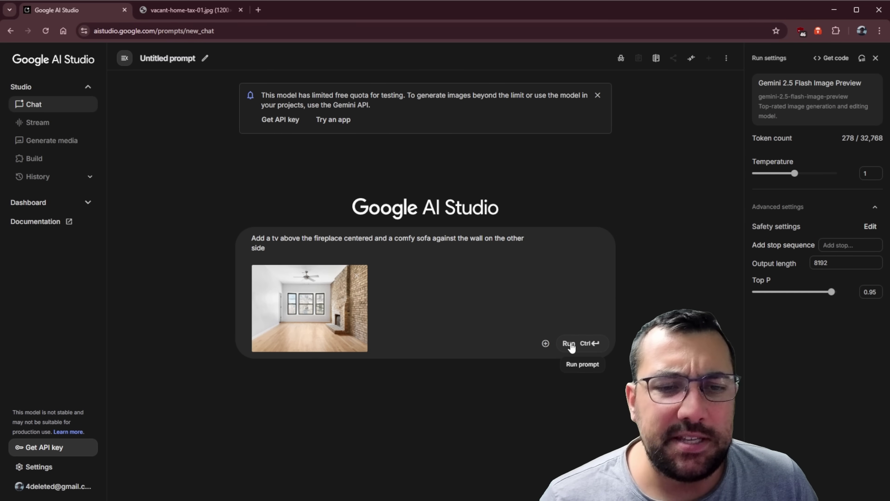
click(569, 344)
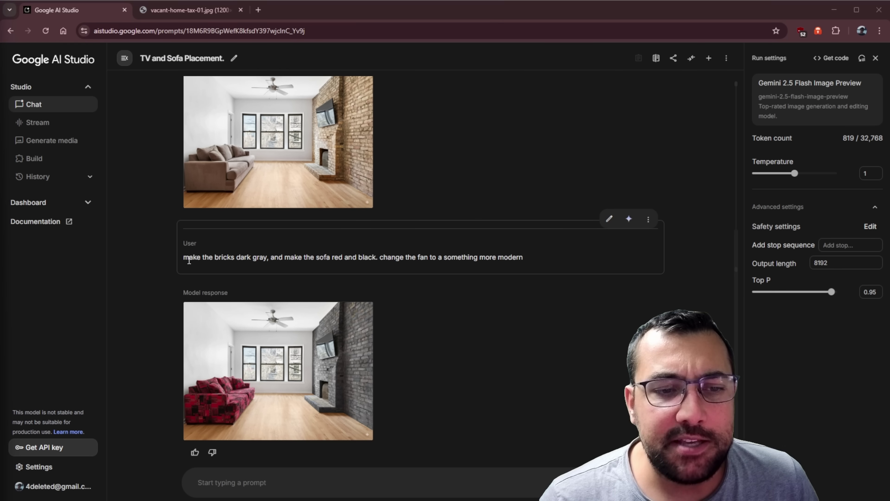
Review the earlier edit request's wording and the dark-brick living room image at full size.
drag(184, 257, 257, 256)
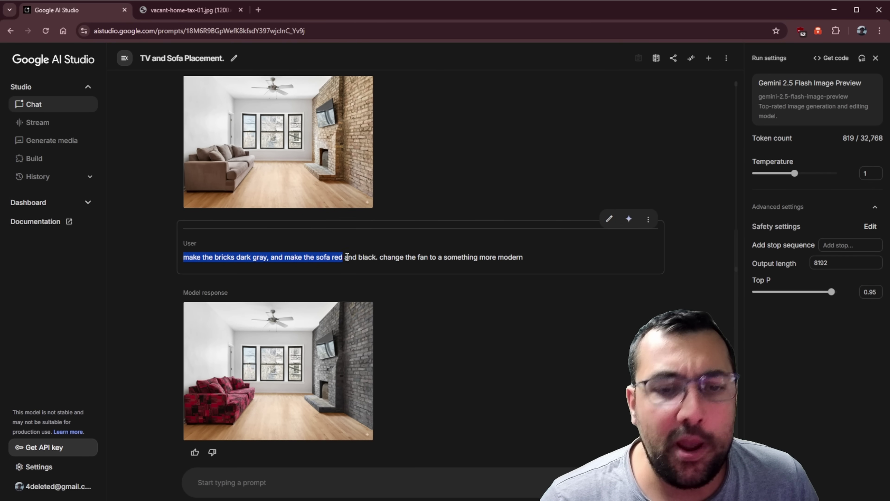
click(421, 266)
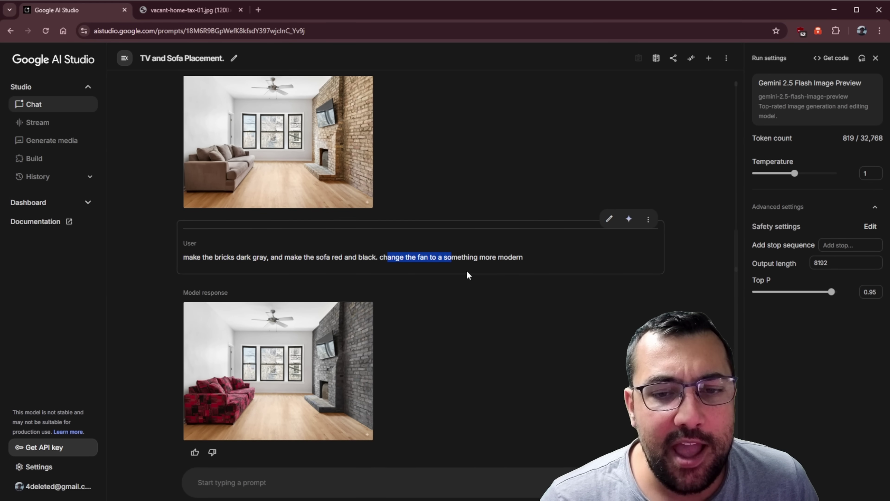
click(305, 348)
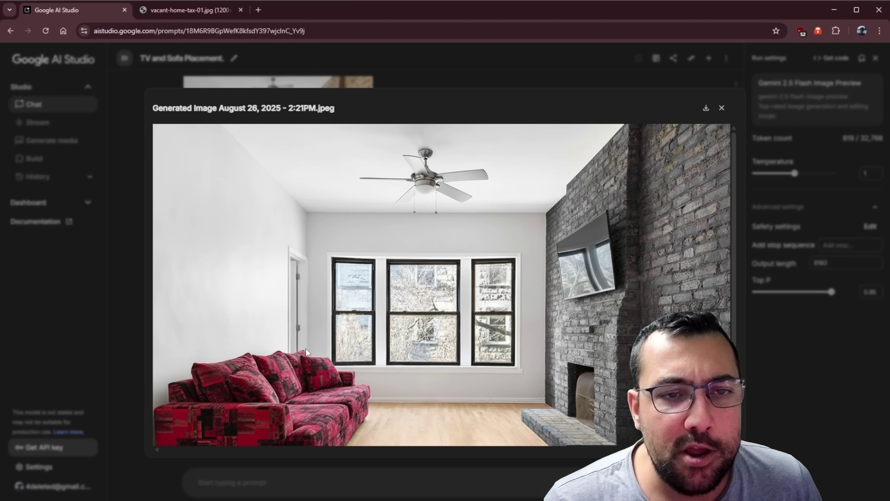
scroll(377, 312, down, 2)
scroll(376, 311, up, 3)
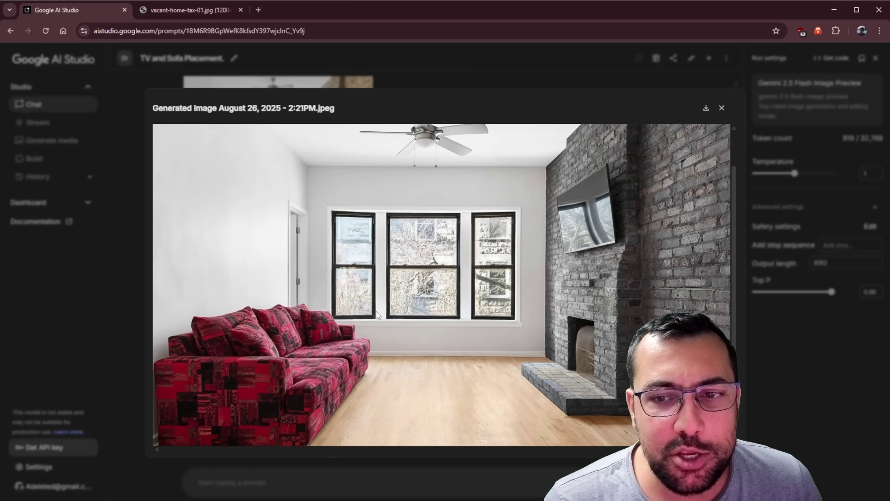
scroll(463, 315, down, 3)
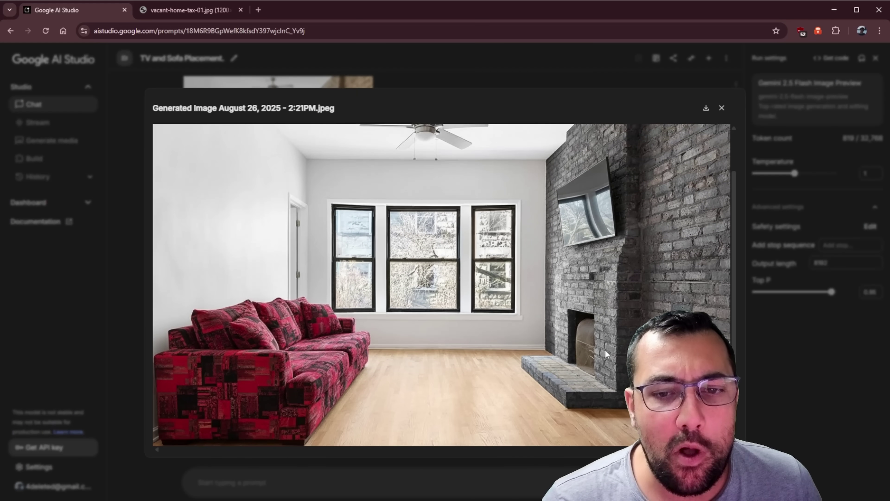
scroll(402, 368, up, 1)
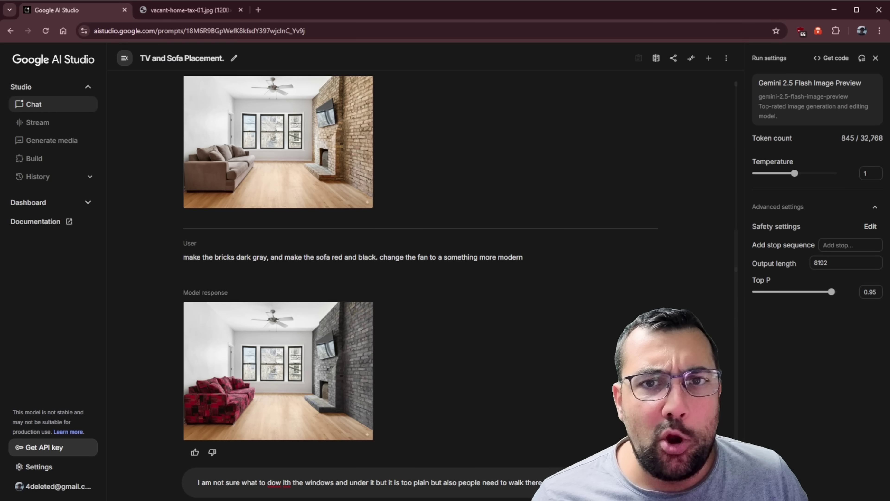
Run the plain-area request and compare the decorated living room with the original empty room photo.
key(ctrl+Return)
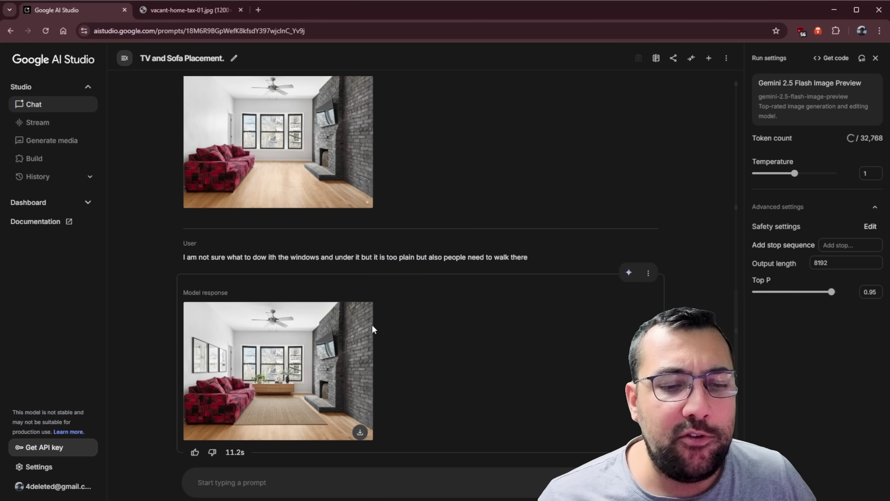
click(278, 378)
scroll(376, 282, down, 3)
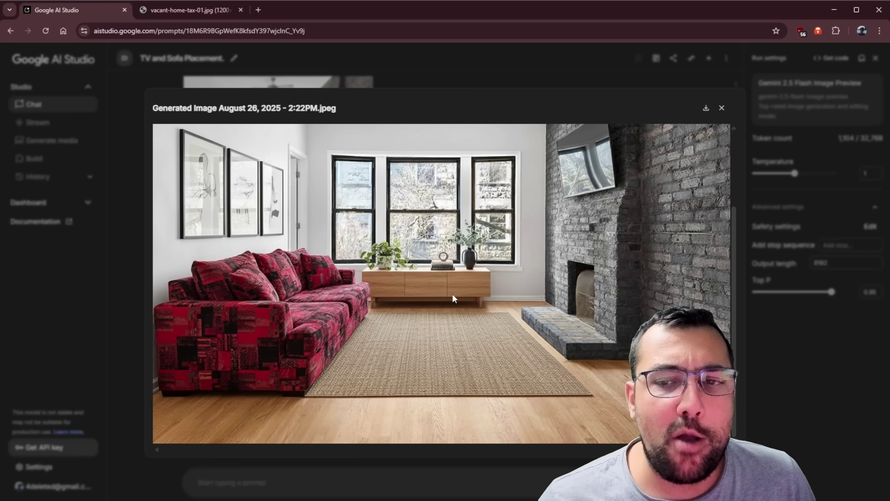
scroll(453, 296, up, 3)
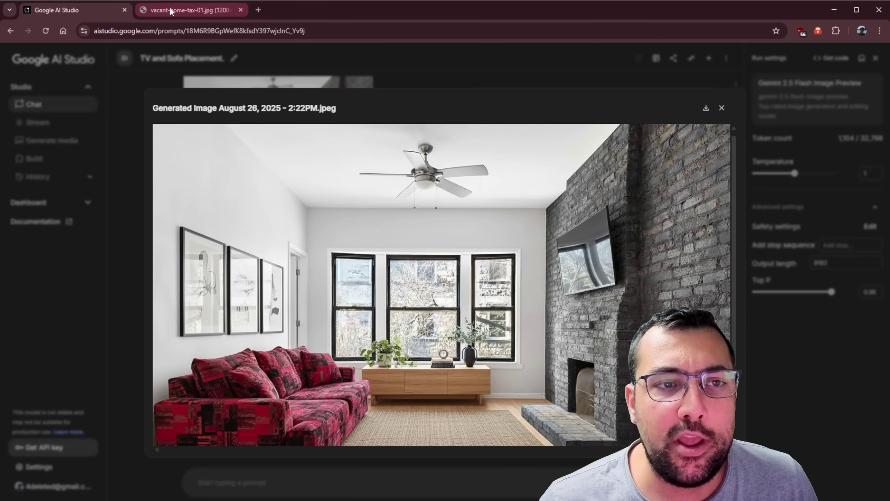
click(165, 9)
click(101, 12)
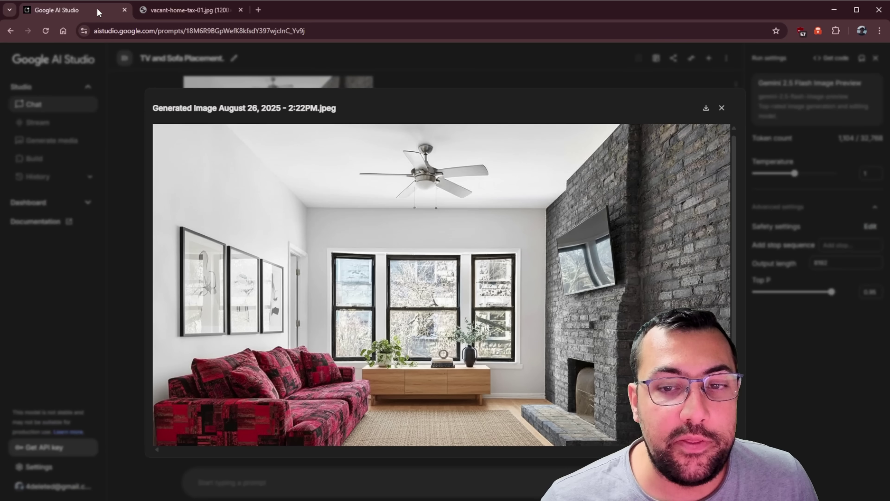
scroll(447, 243, down, 1)
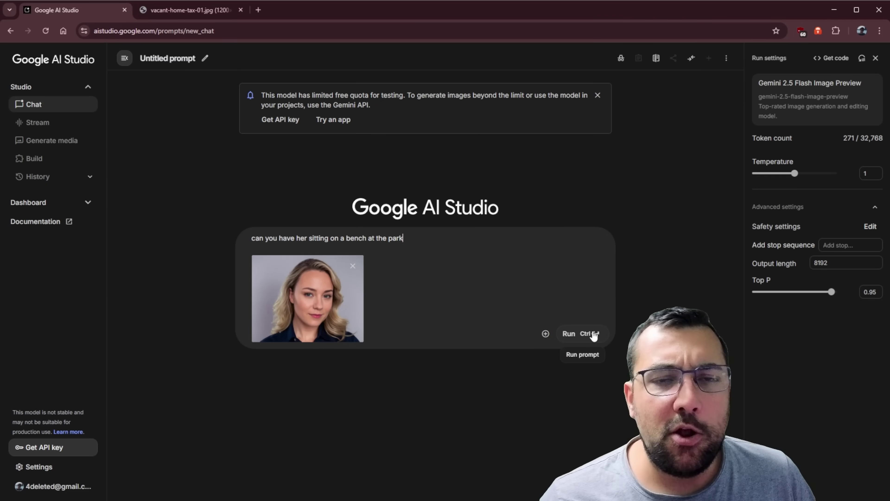
Send the park bench request with the portrait attached and inspect the portrait full-size.
click(594, 336)
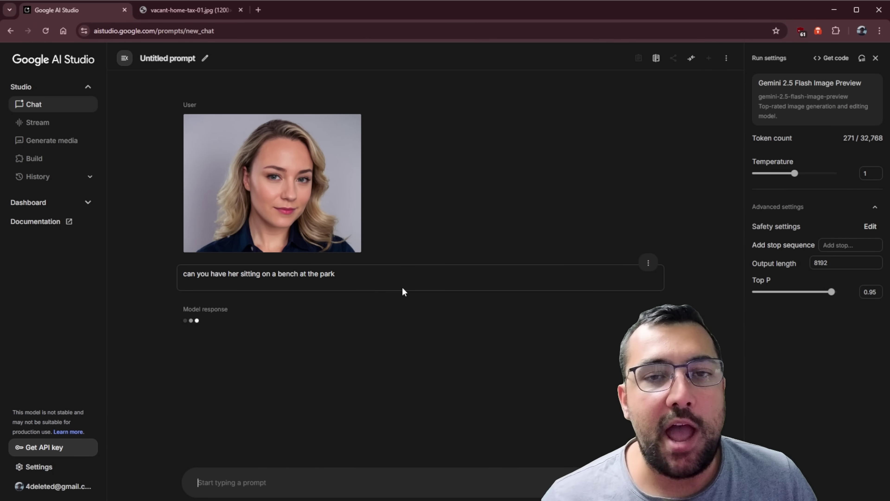
click(312, 203)
scroll(408, 225, down, 3)
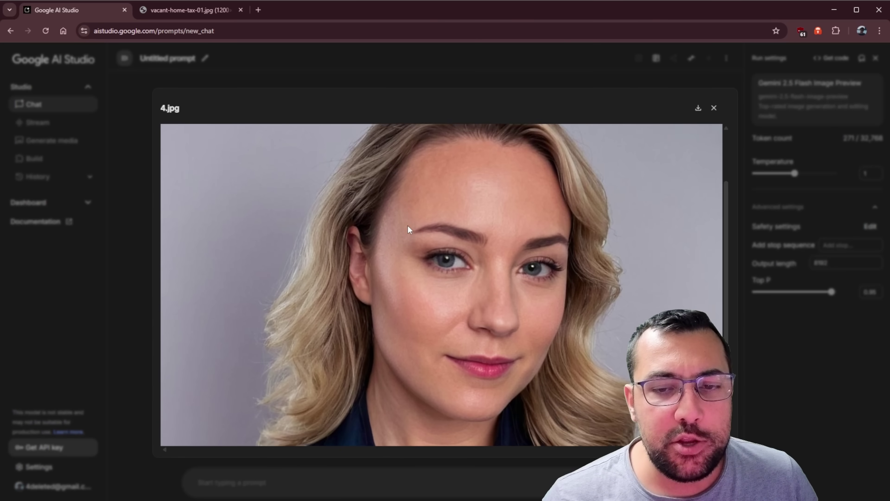
scroll(408, 225, up, 5)
click(335, 62)
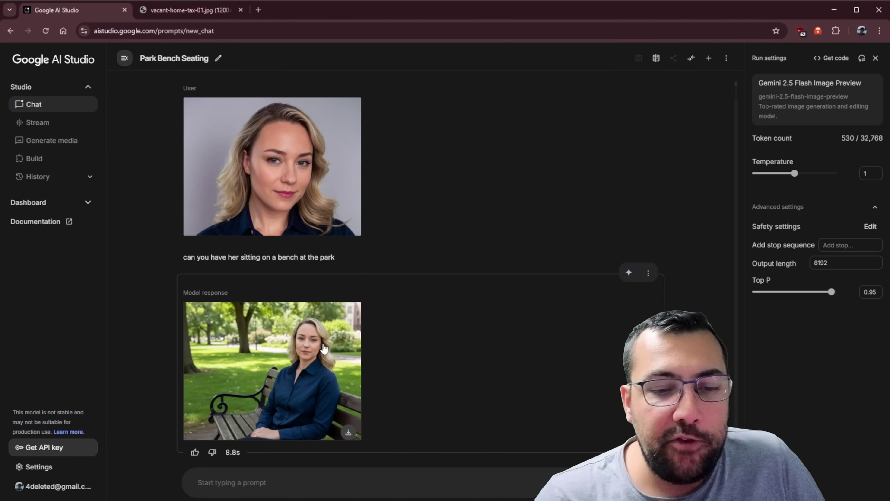
Inspect the generated park bench image at full size.
click(336, 351)
scroll(491, 320, down, 3)
scroll(492, 321, up, 3)
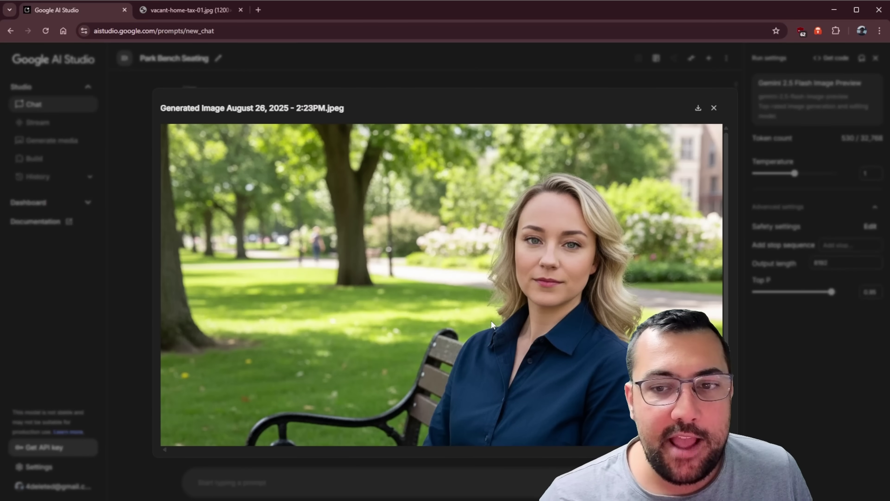
click(789, 332)
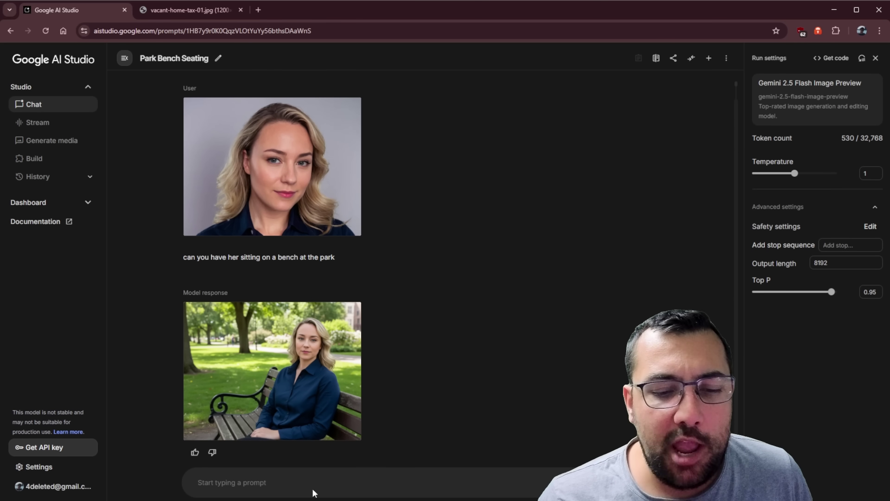
Paste and send the follow-up 'make her wearing a red dress'.
click(312, 479)
text(make her wearing a red dress)
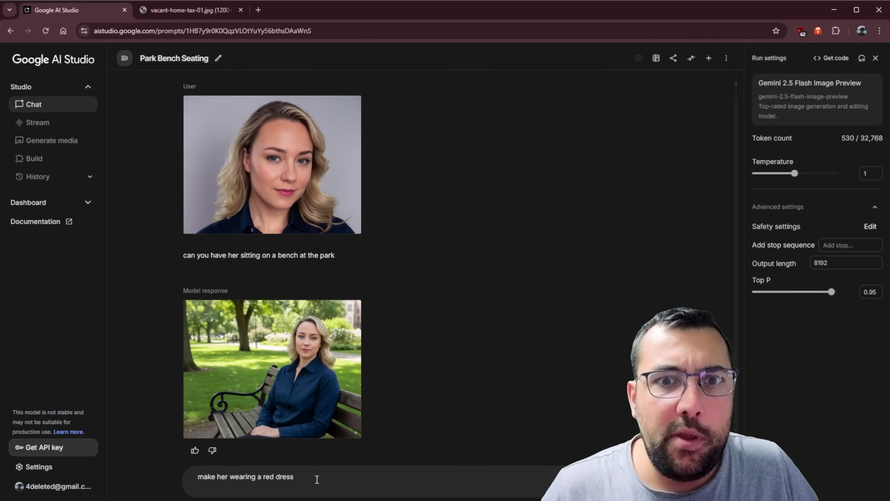
key(ctrl+Return)
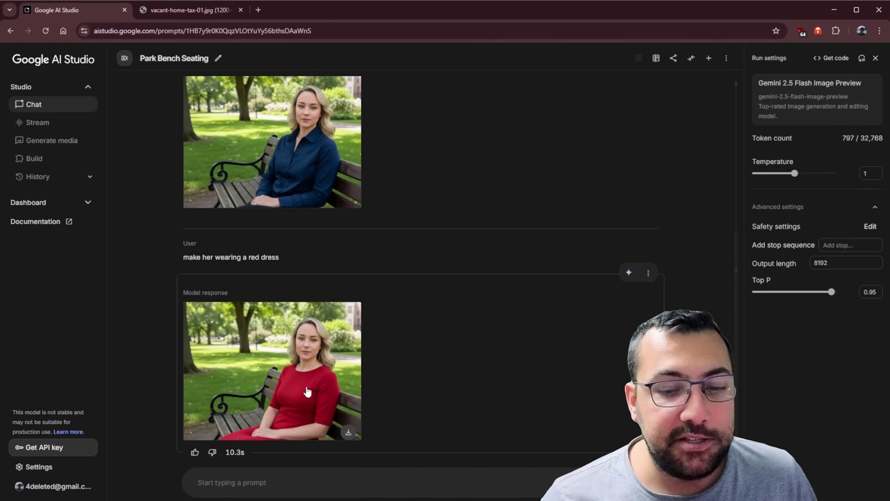
Inspect the red dress result full-size, then send 'can we have her jumping up for joy'.
click(345, 378)
scroll(488, 325, down, 3)
scroll(487, 324, up, 3)
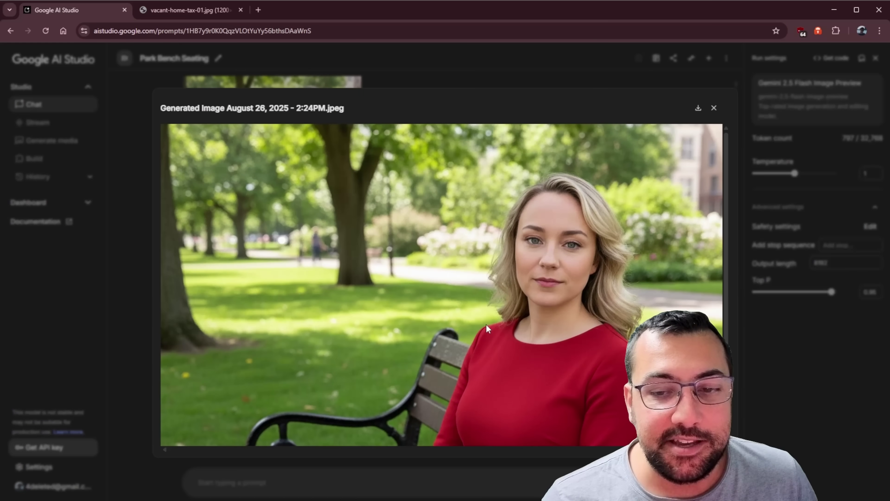
scroll(485, 324, down, 3)
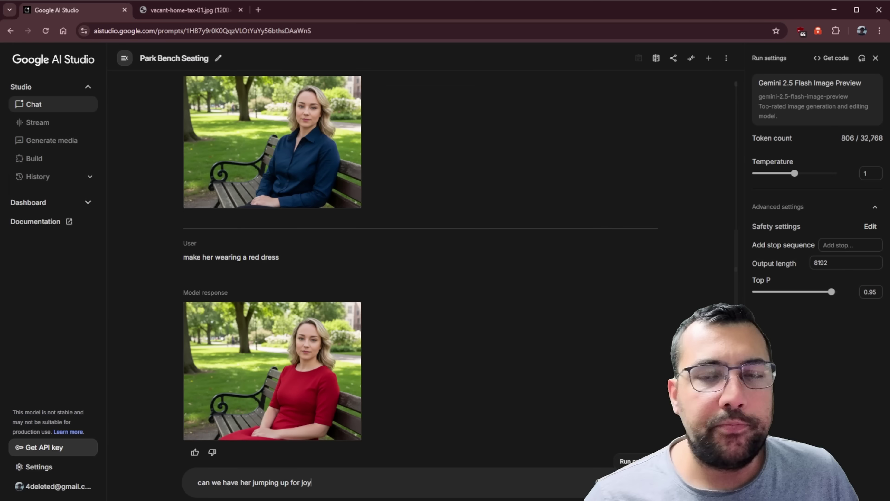
key(ctrl+Return)
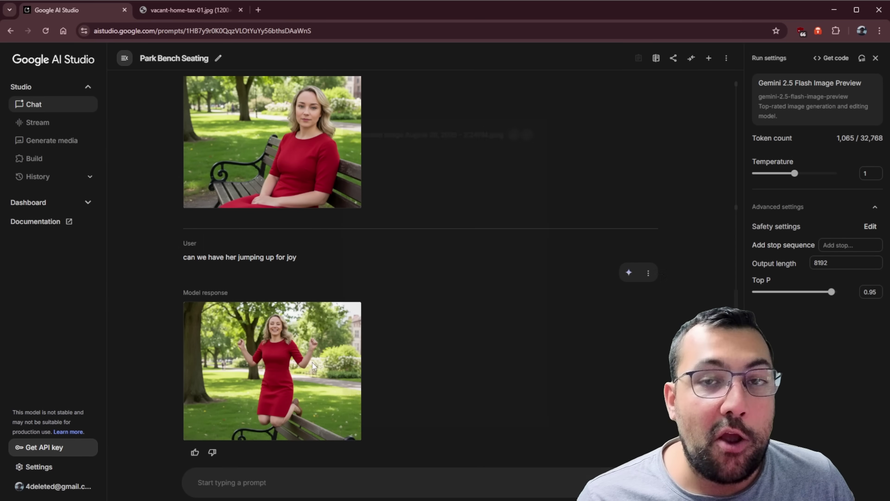
Inspect the jumping-for-joy result full-size and paste the roadside cardboard-sign prompt.
click(272, 372)
scroll(430, 309, down, 3)
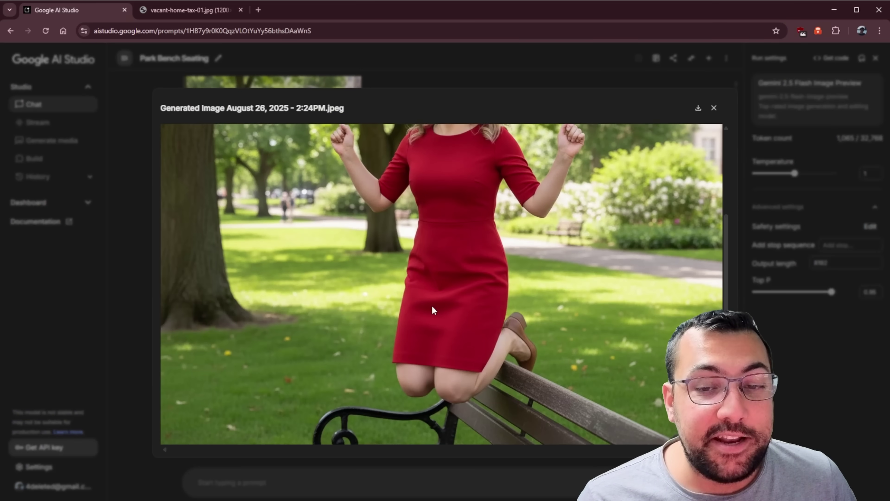
scroll(432, 306, up, 3)
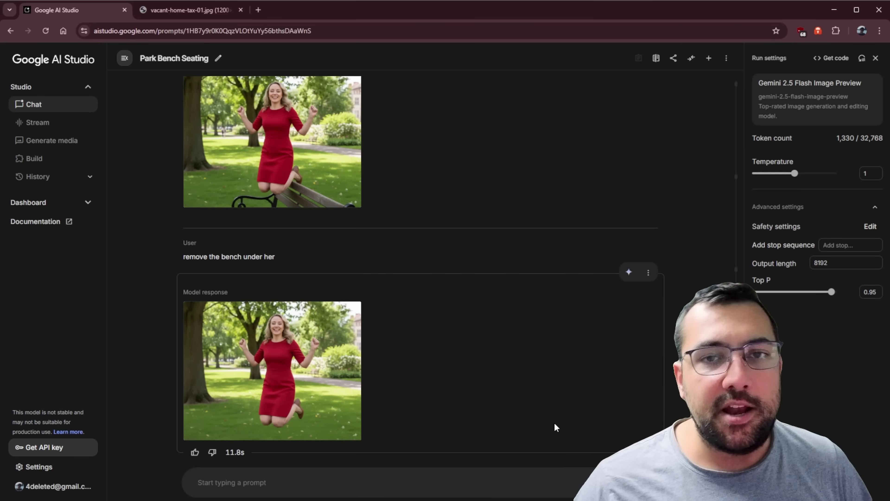
key(ctrl+v)
Run the roadside sign prompt and view the SUBSCRIBE TO FRANKLIN image full-size.
key(ctrl+Return)
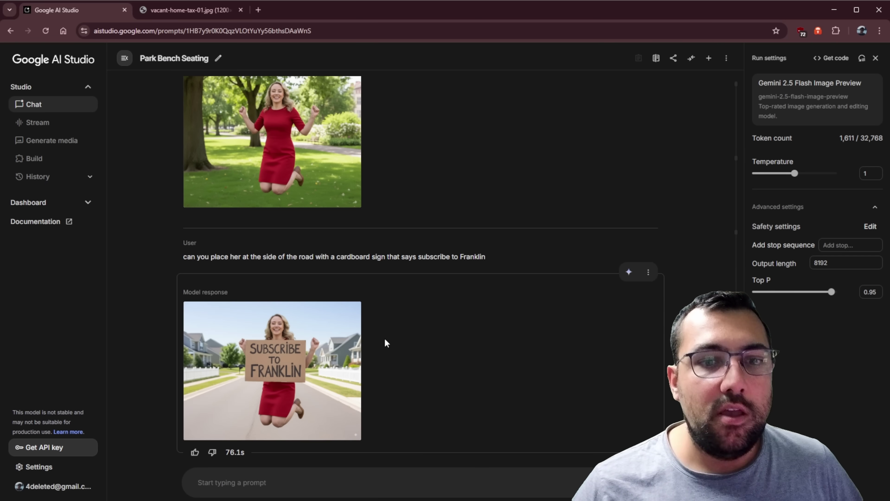
click(281, 360)
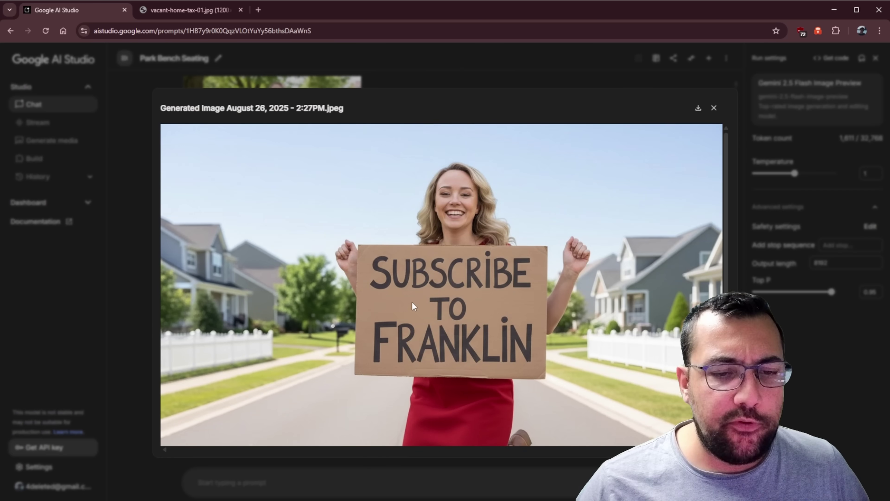
scroll(415, 304, down, 5)
scroll(424, 317, up, 3)
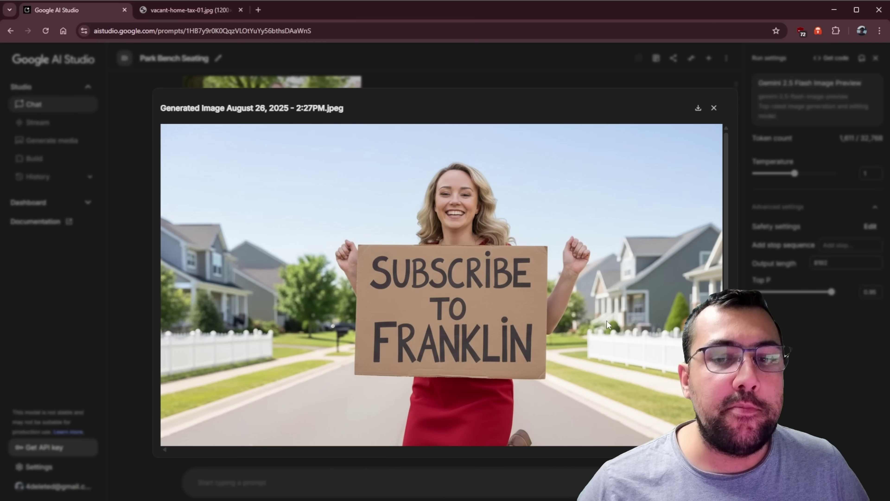
scroll(579, 327, down, 3)
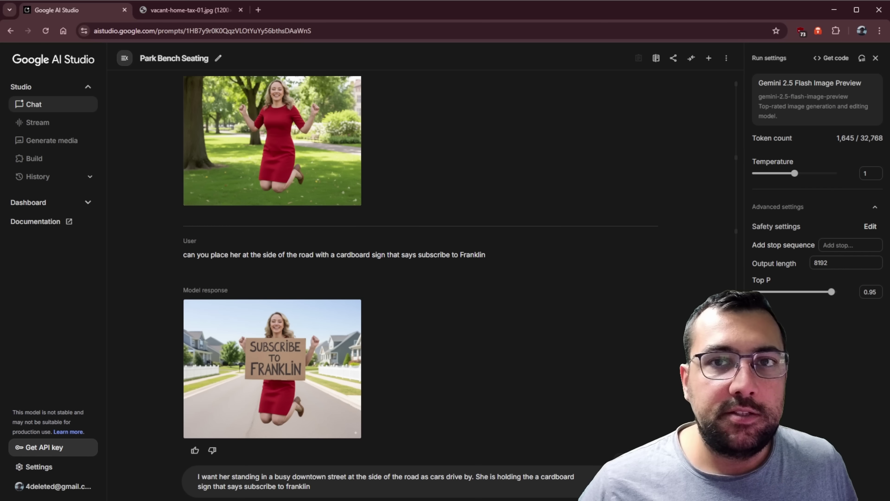
Send the busy downtown street request and highlight the sign and downtown prompts in the chat.
key(ctrl+Return)
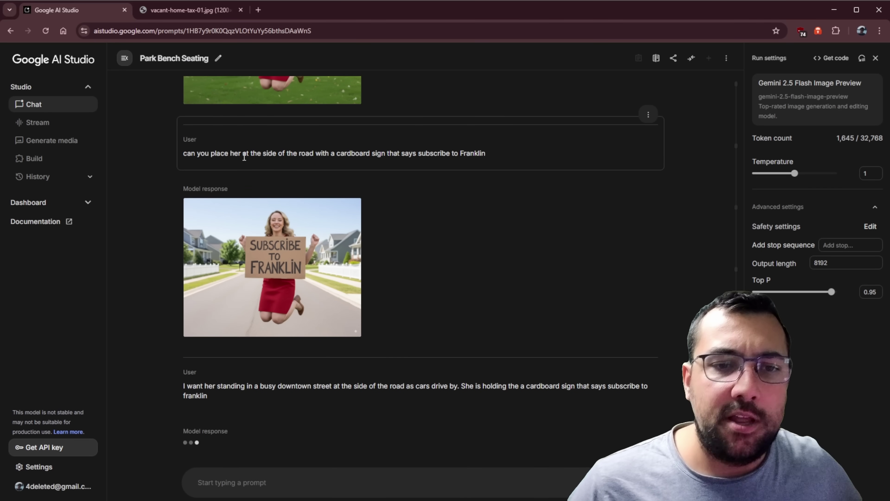
drag(269, 156, 507, 167)
click(342, 348)
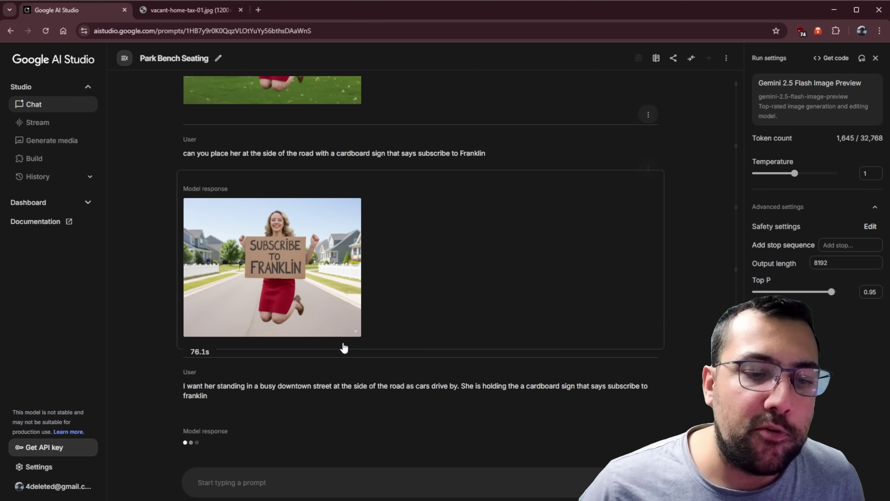
drag(196, 386, 263, 396)
triple_click(263, 396)
click(263, 394)
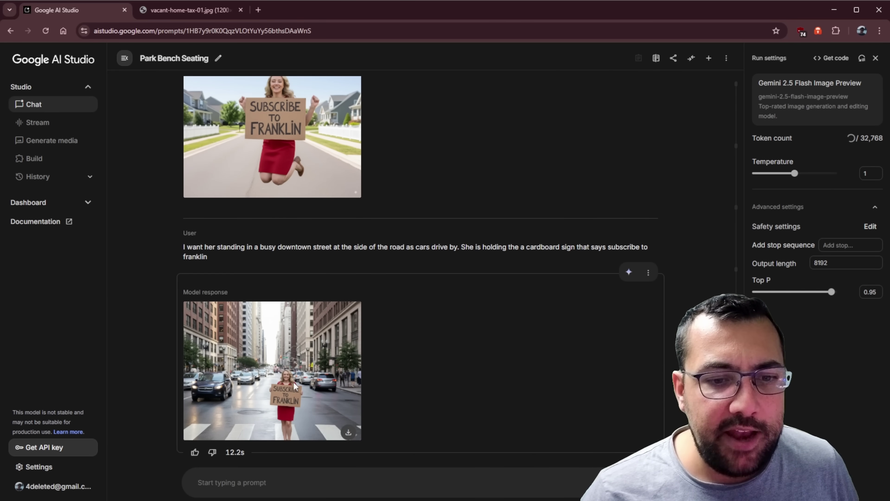
View the downtown street image full-size, then scroll down the chat.
click(308, 363)
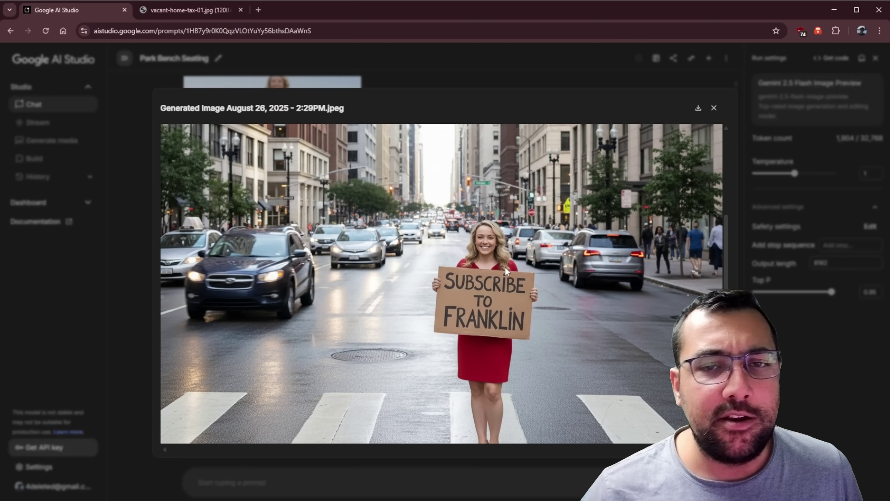
key(Escape)
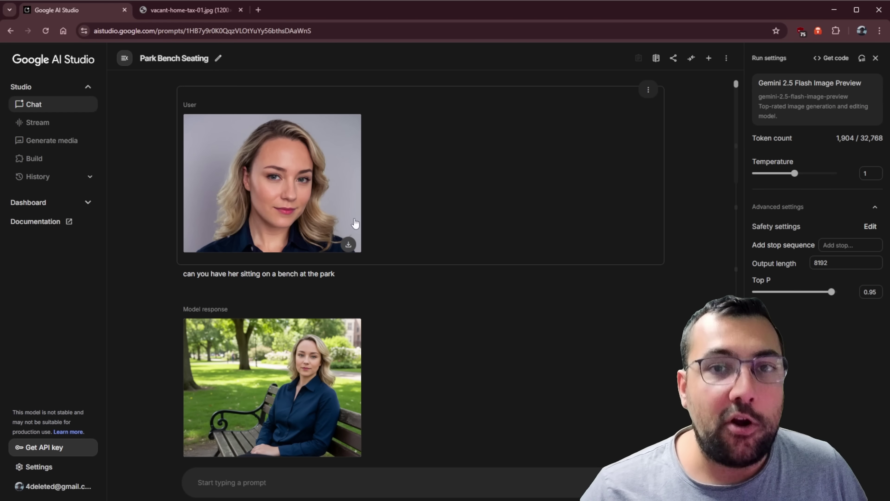
scroll(377, 236, down, 10)
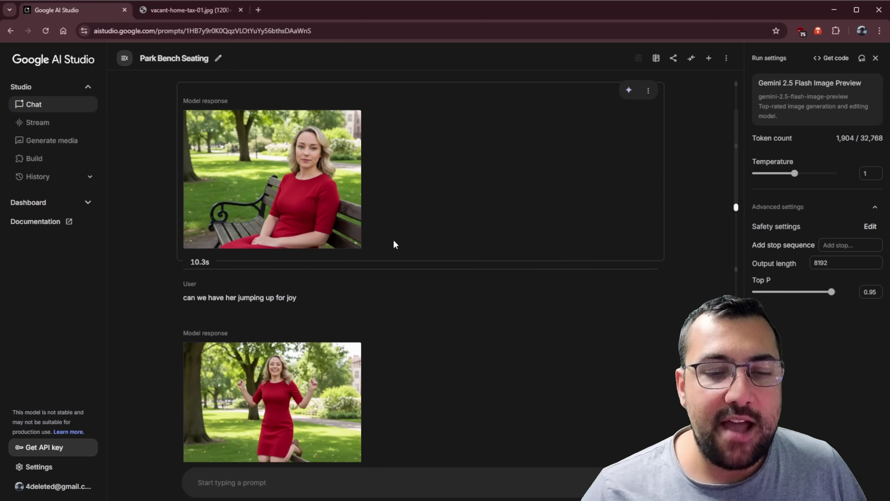
scroll(395, 244, down, 15)
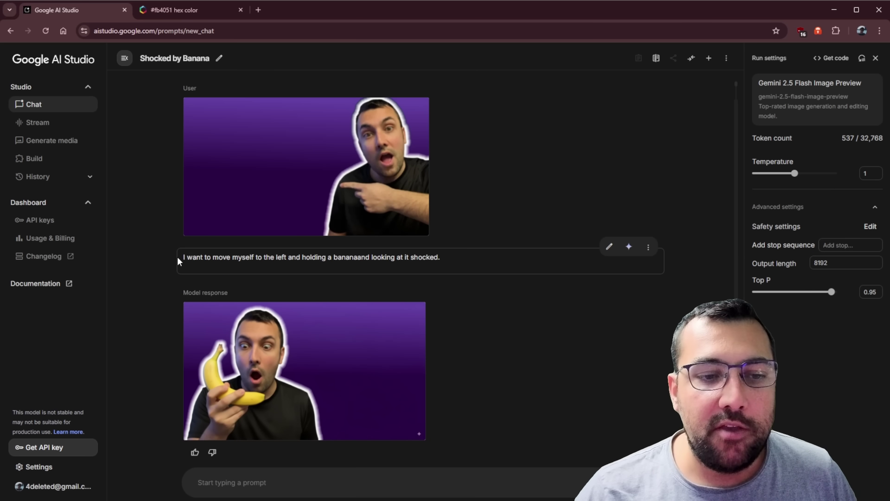
Highlight the move-left banana request text while reviewing the banana image.
drag(182, 258, 382, 264)
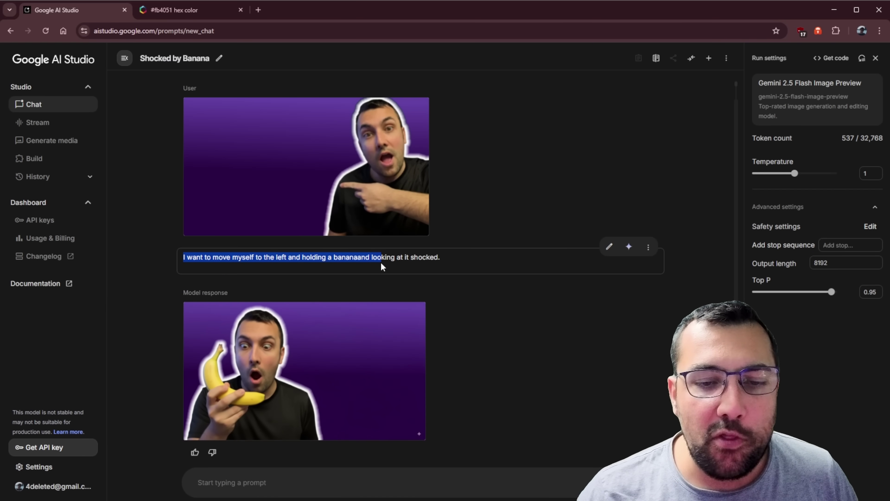
click(435, 262)
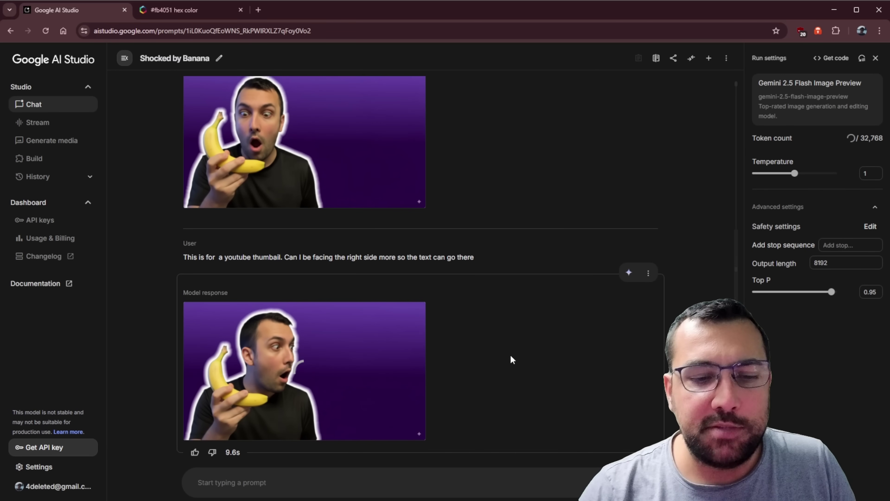
mouse_move(308, 326)
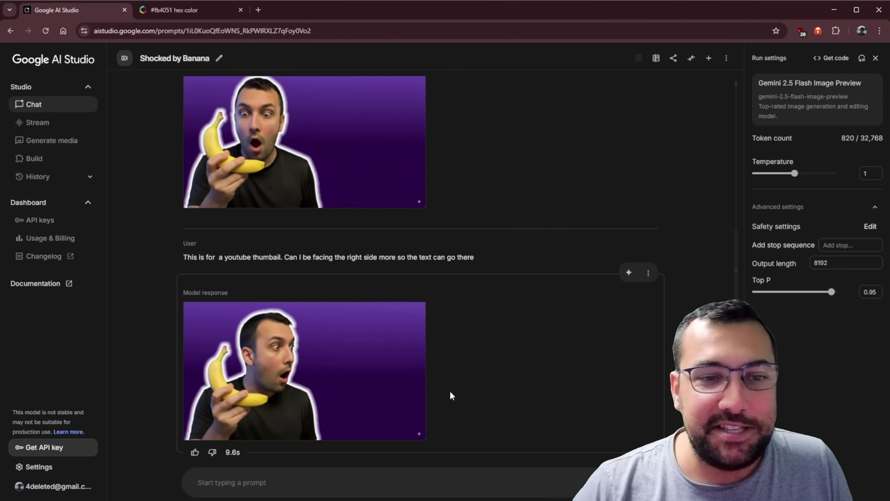
Check the #fb4051 colour page and send the request to move the man and liven the background.
key(ctrl+Tab)
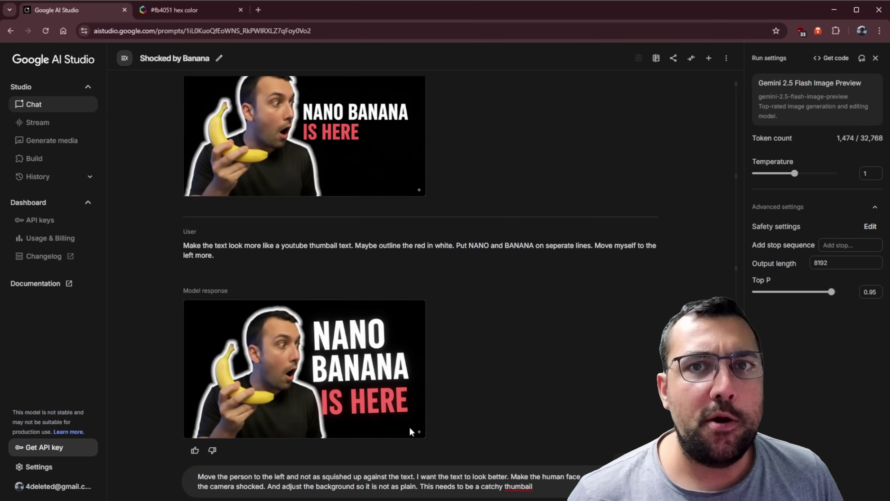
key(ctrl+Return)
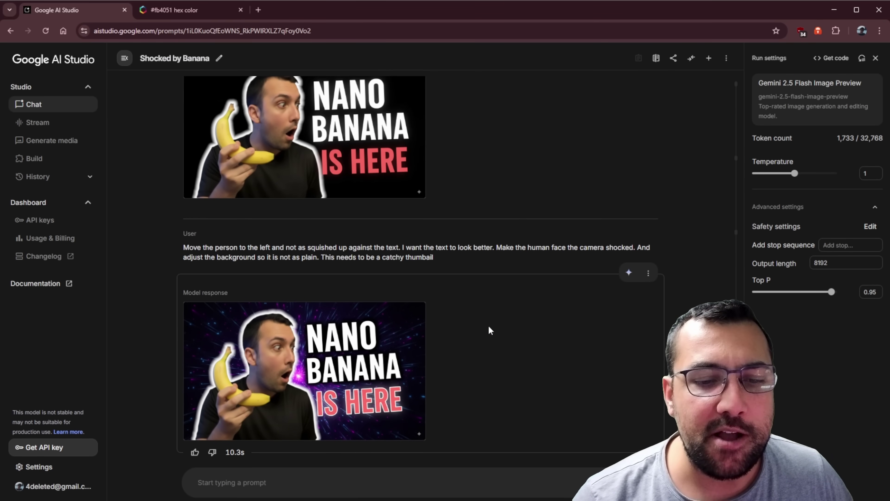
View the starburst thumbnail full-size, then send 'can you maybe try a different background for the thumbail'.
click(378, 394)
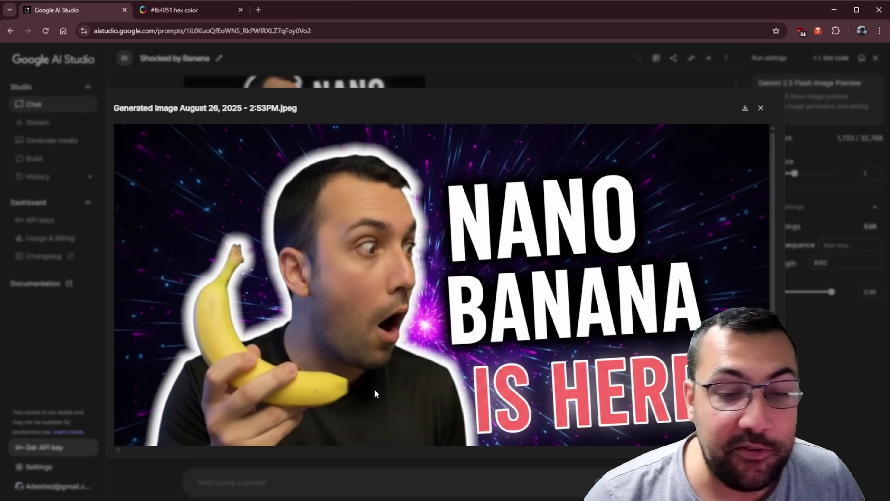
scroll(444, 369, down, 1)
scroll(444, 373, up, 2)
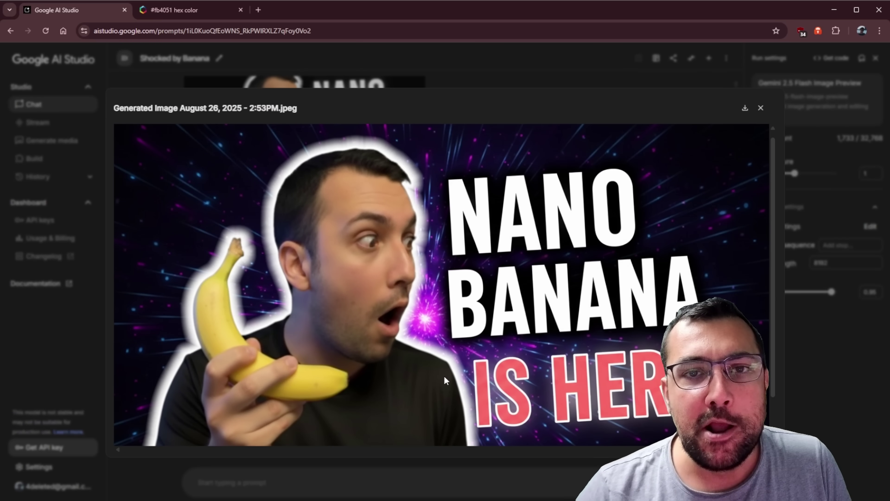
key(Escape)
text(can you maybe try a different background for the thumbail)
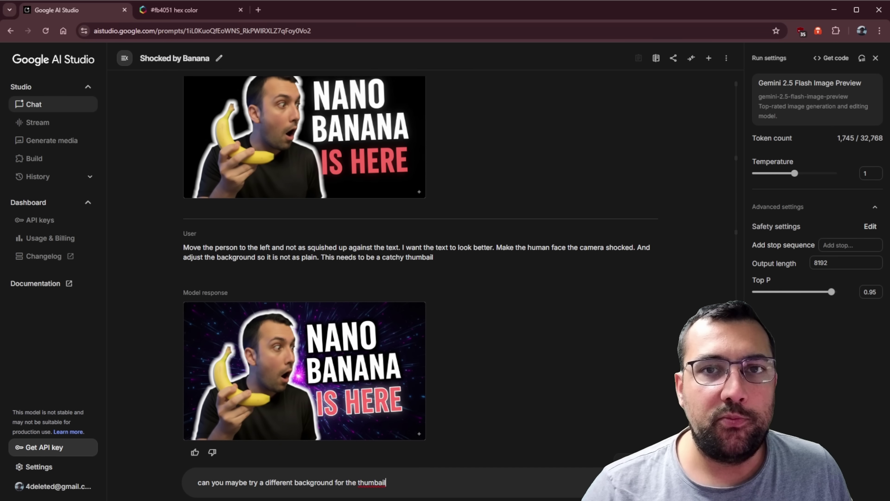
key(ctrl+Return)
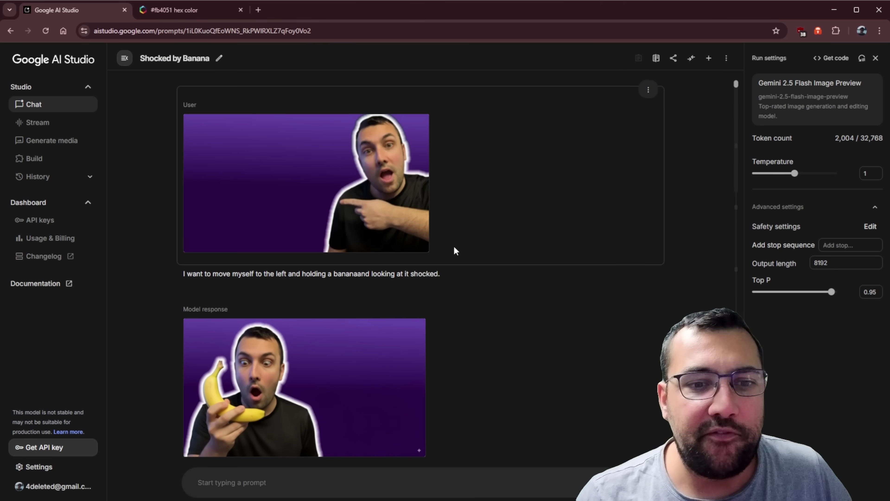
Scroll down to the neon-city thumbnail result, then back up through the earlier thumbnails.
scroll(461, 247, down, 15)
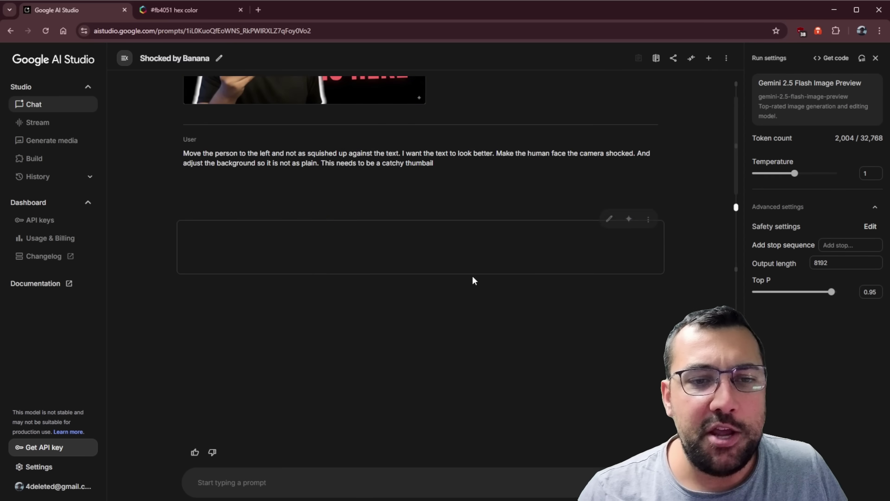
scroll(472, 279, down, 5)
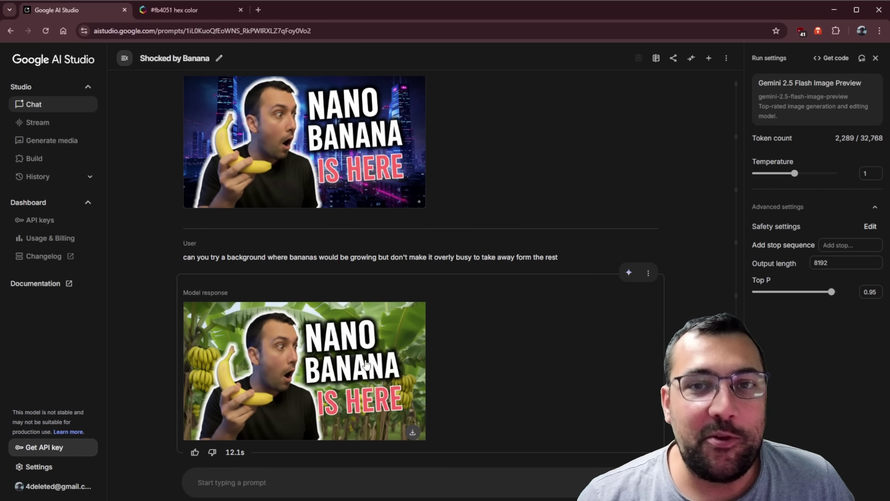
scroll(452, 372, up, 5)
scroll(452, 373, up, 10)
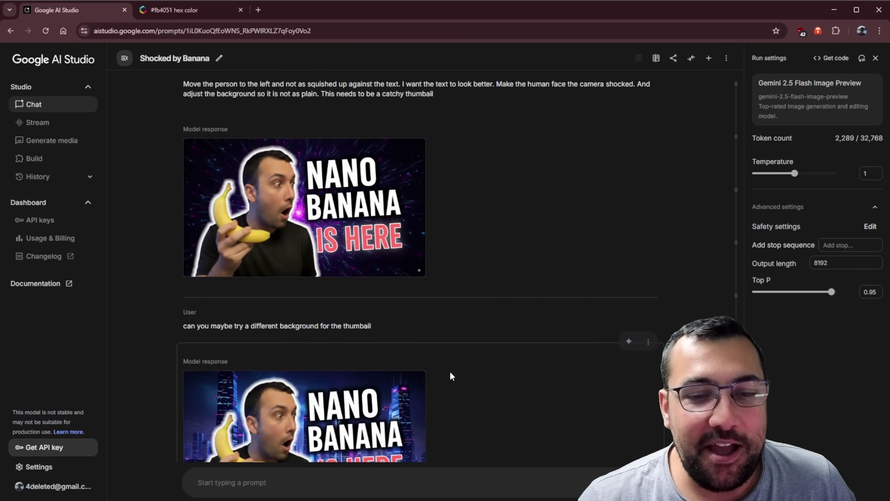
Enlarge the earlier purple-starburst NANO BANANA IS HERE thumbnail in the Generated Image viewer.
scroll(372, 274, down, 5)
click(362, 308)
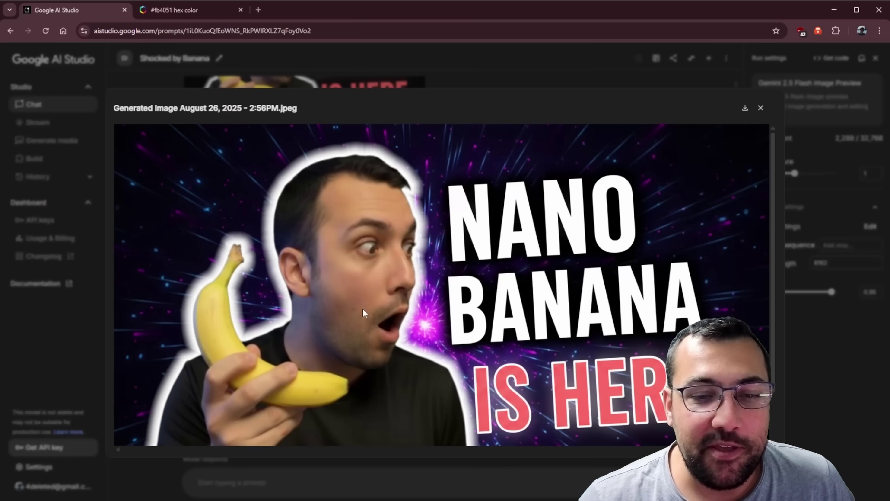
scroll(498, 350, down, 2)
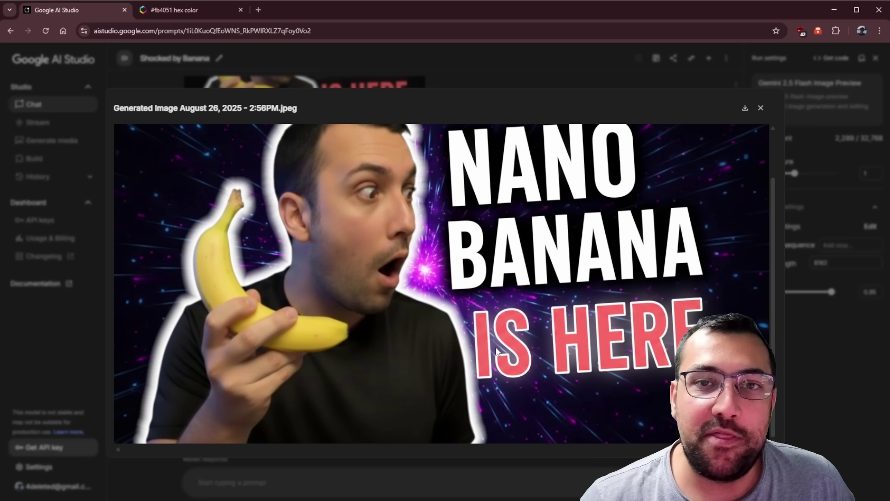